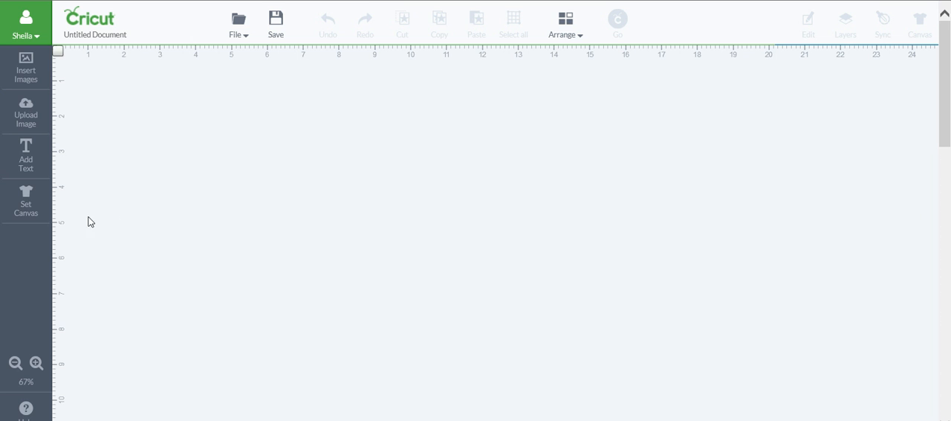
Set the canvas to a rectangle card, choosing the 5.5 x 4.25 in card size and Horizontal orientation.
click(29, 199)
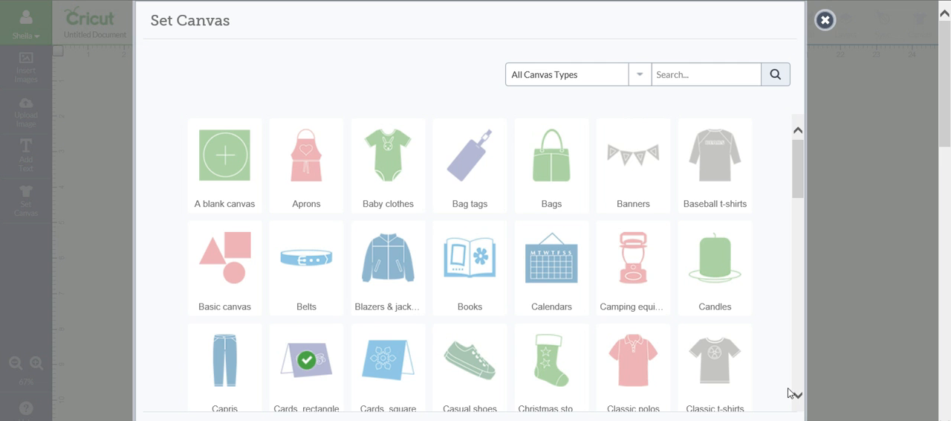
click(306, 360)
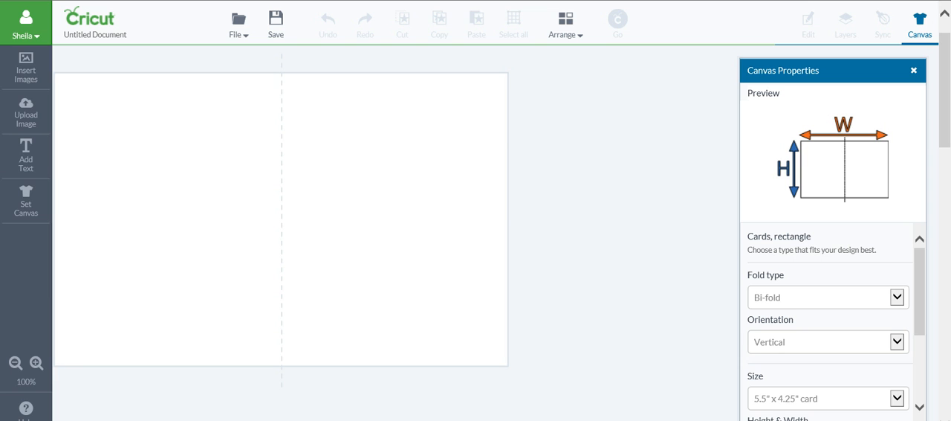
click(898, 400)
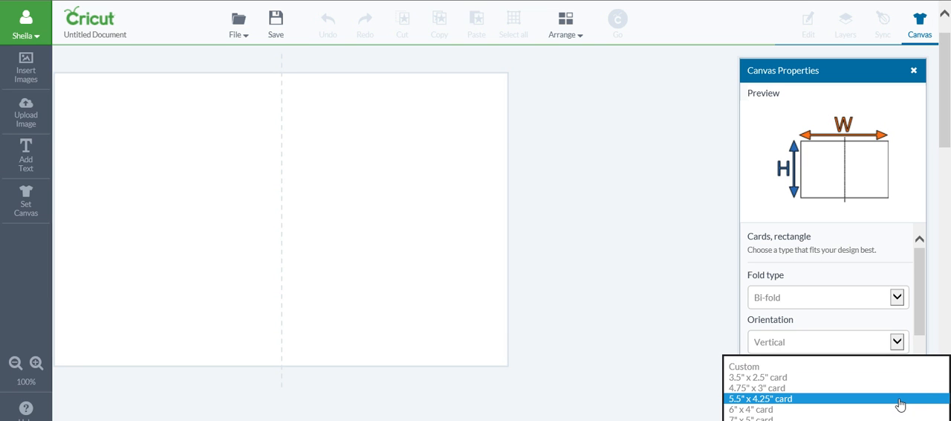
click(900, 399)
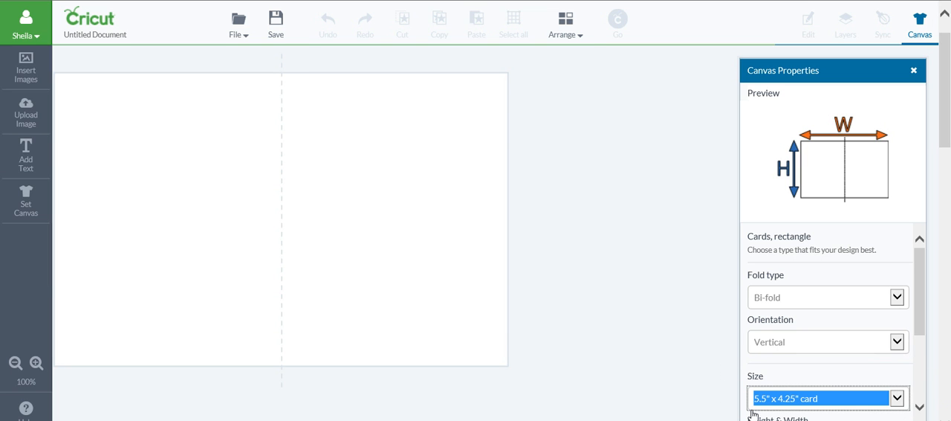
click(898, 347)
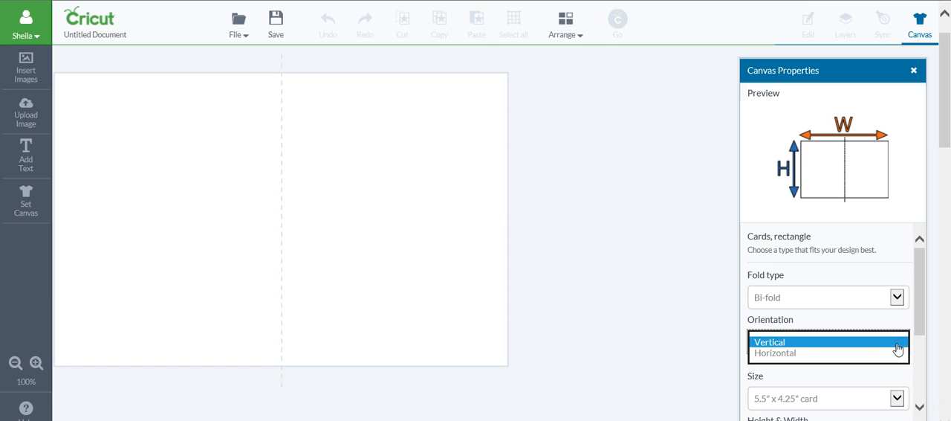
click(872, 356)
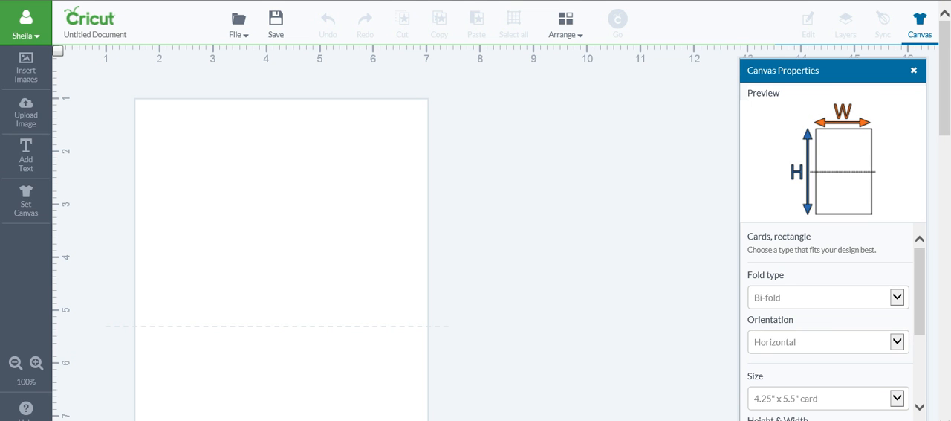
scroll(371, 222, down, 3)
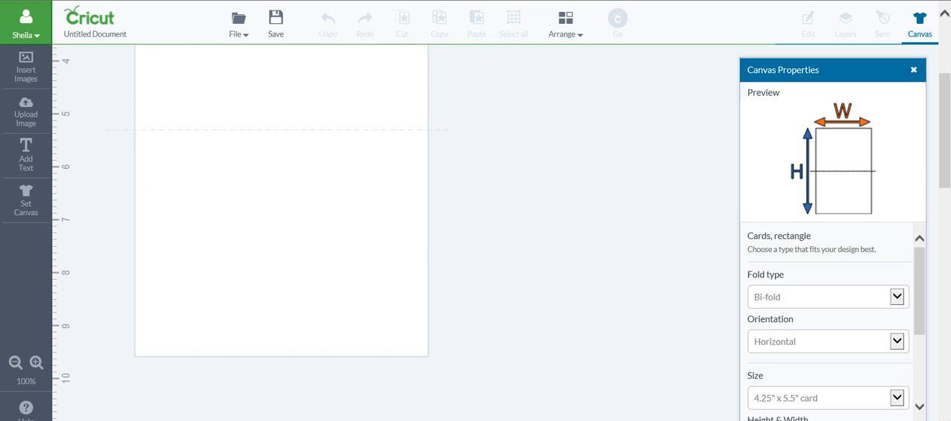
Search My Images for hedgehog among the images available to insert.
click(34, 70)
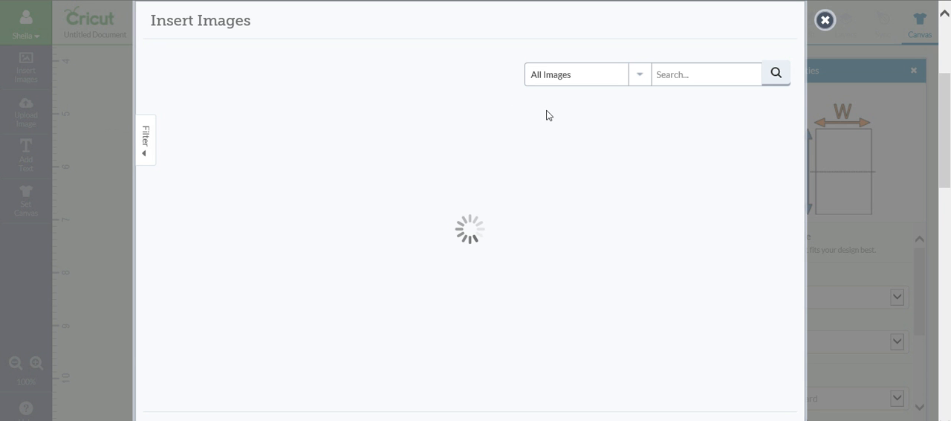
click(640, 78)
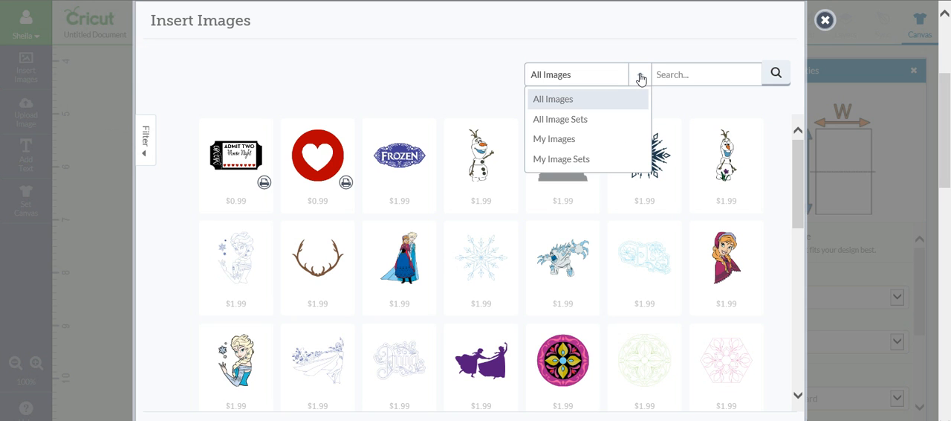
click(620, 140)
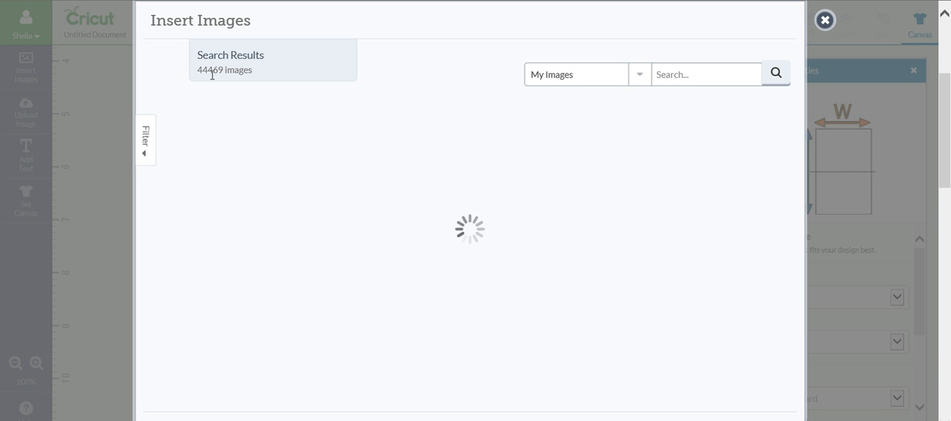
click(674, 74)
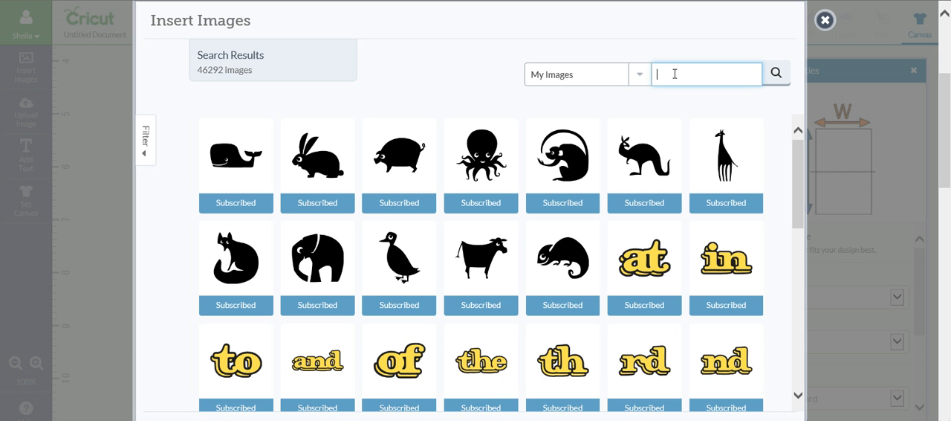
text(hedgehog)
key(Return)
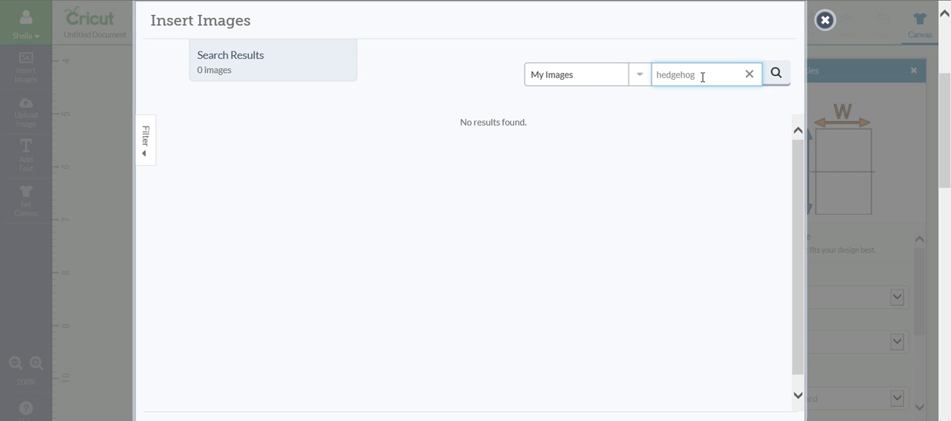
click(774, 75)
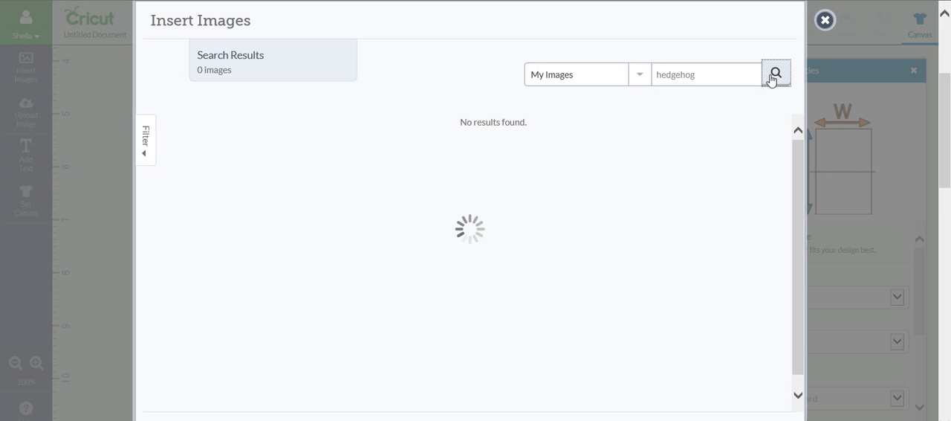
Insert the pink front-facing Hedgehog image from the Live Simply set onto the card.
click(399, 192)
click(321, 177)
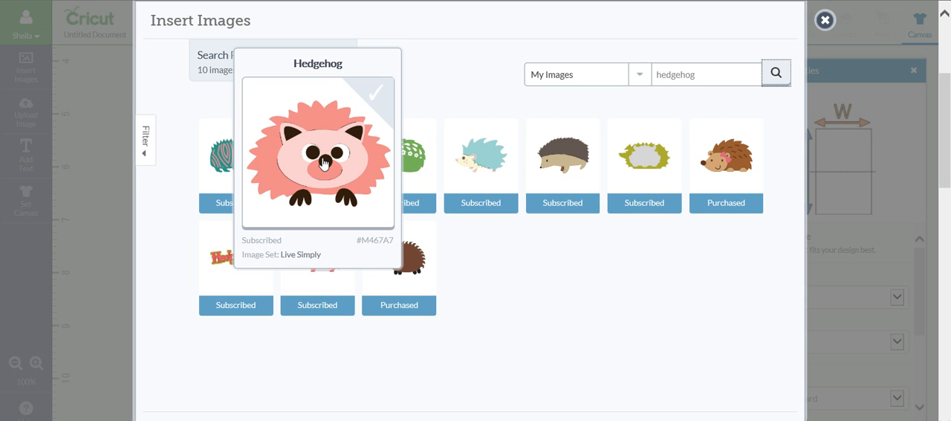
click(323, 163)
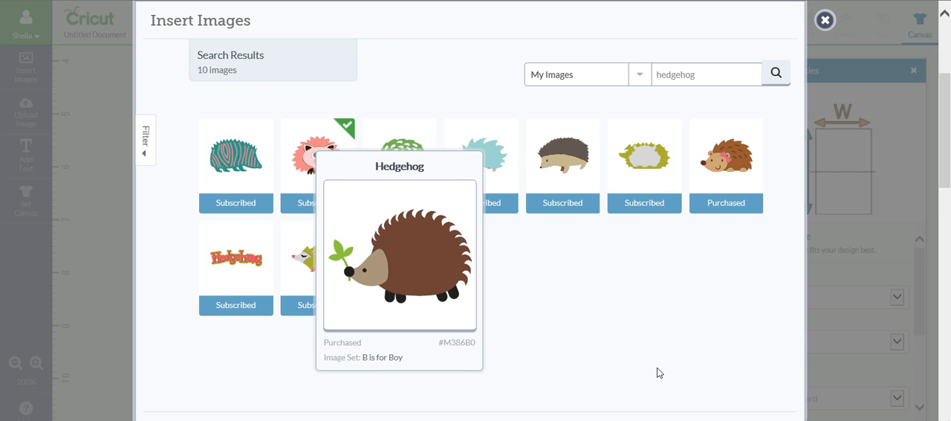
click(499, 418)
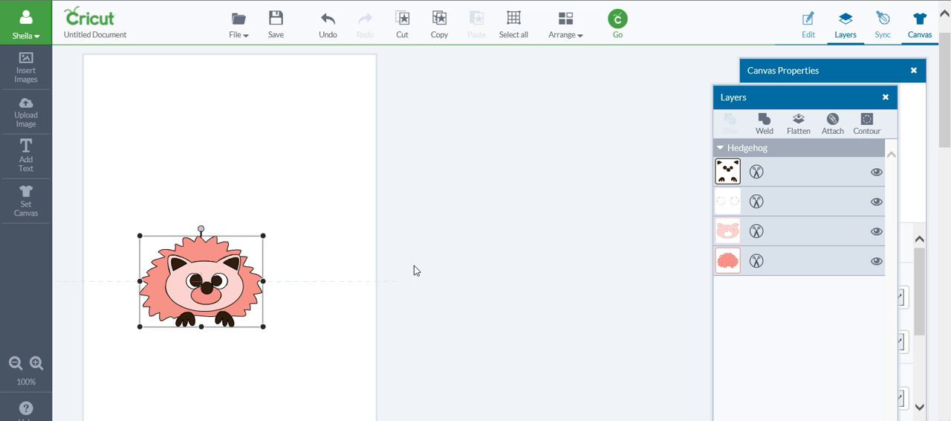
Position the hedgehog below the fold line and stretch it to about 5.43 x 4.25 in to fill the card's lower half.
scroll(414, 269, down, 2)
drag(229, 162, 240, 206)
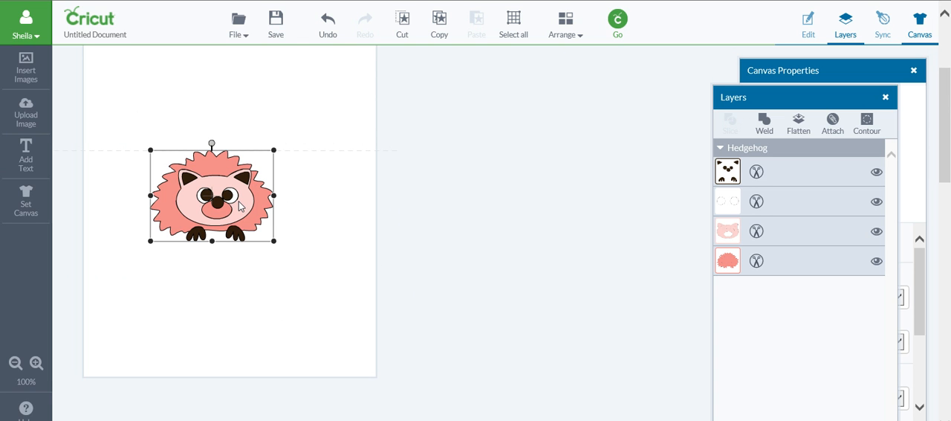
drag(273, 241, 375, 381)
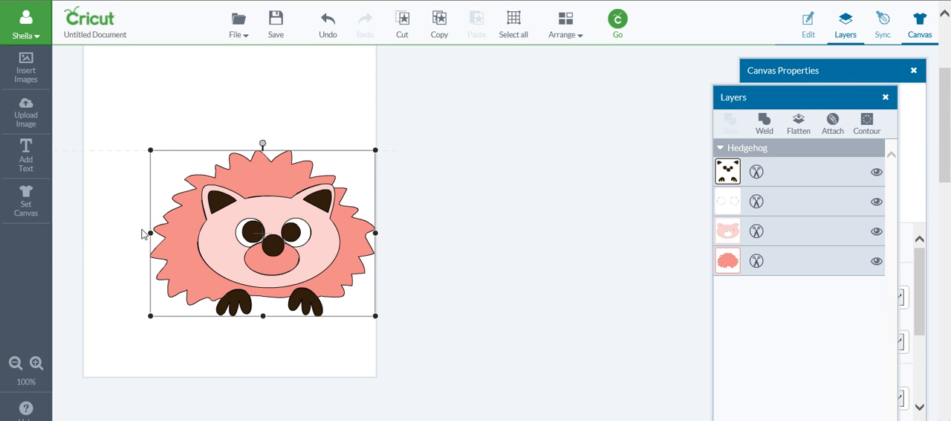
drag(151, 234, 91, 248)
drag(230, 318, 216, 380)
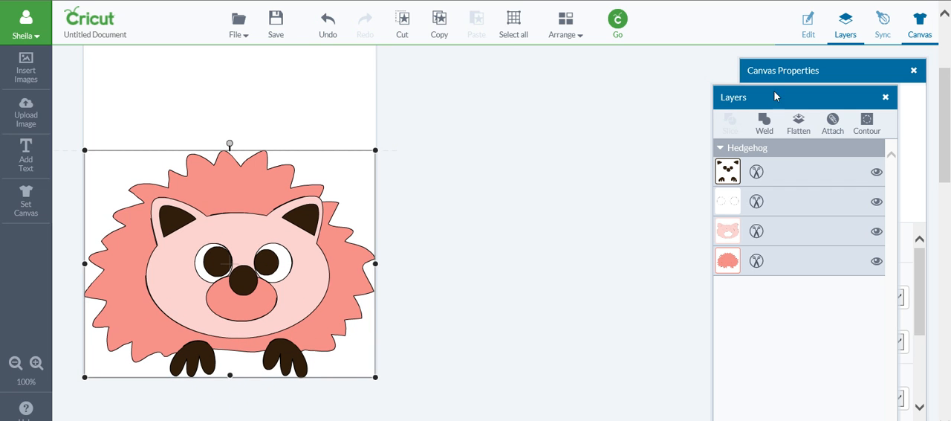
Unlock the hedgehog's proportions and set its width to 5.5 in.
click(808, 26)
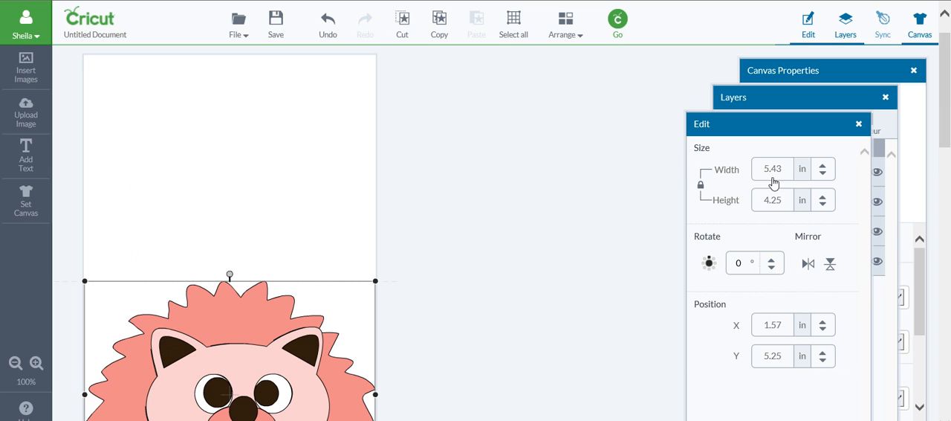
drag(782, 168, 777, 169)
click(701, 187)
click(701, 186)
drag(784, 169, 773, 169)
text(50)
key(Return)
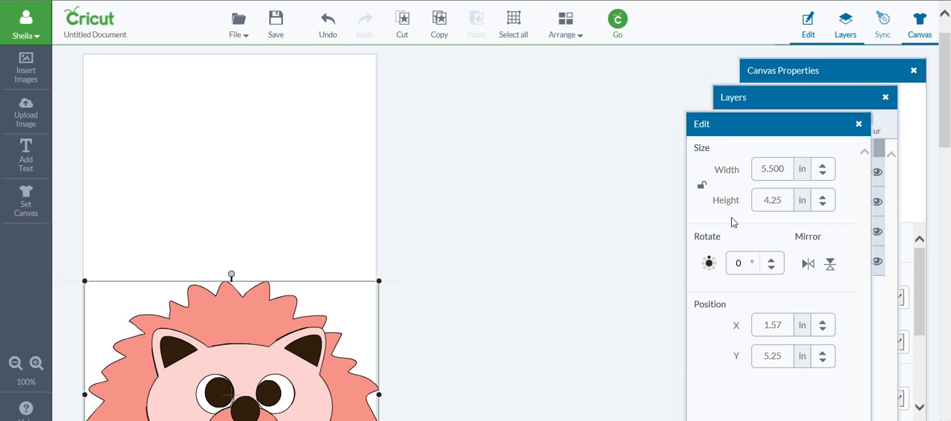
click(620, 234)
scroll(619, 235, down, 5)
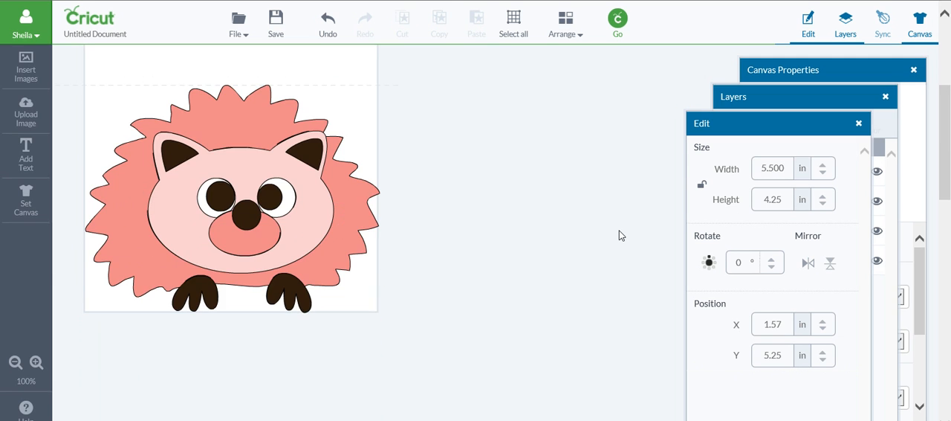
Duplicate the hedgehog by copying and pasting it, and place the duplicate on the empty area beside the card.
click(321, 196)
click(441, 31)
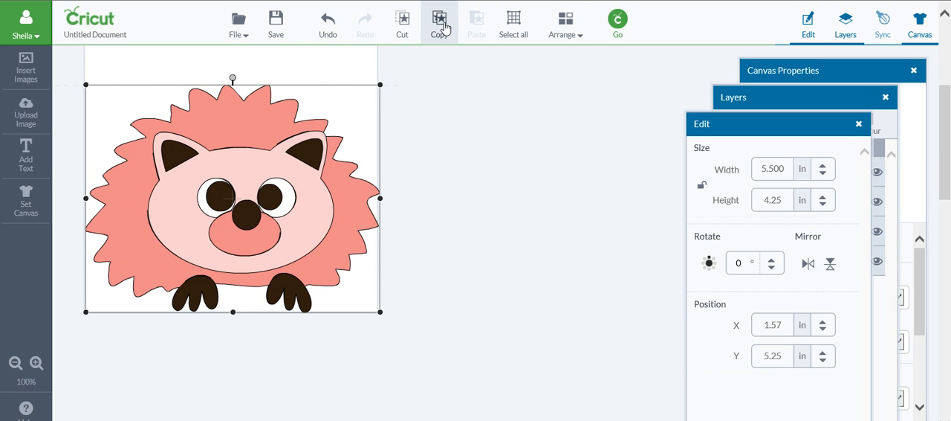
click(477, 34)
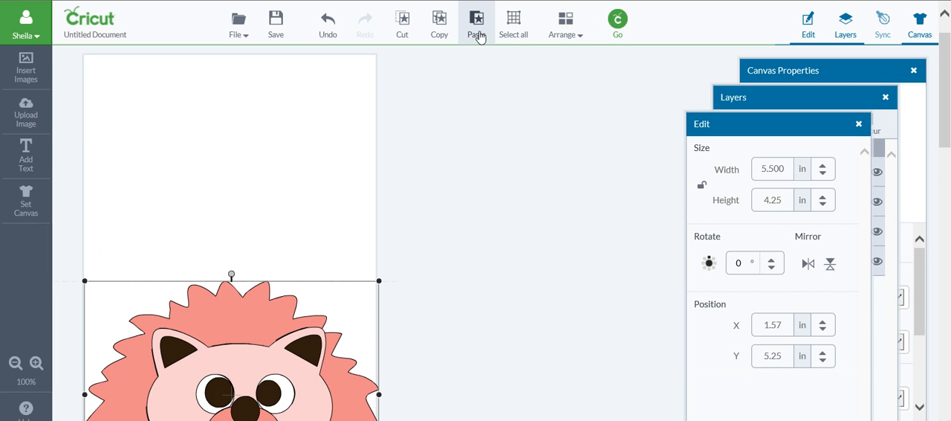
drag(296, 349, 760, 187)
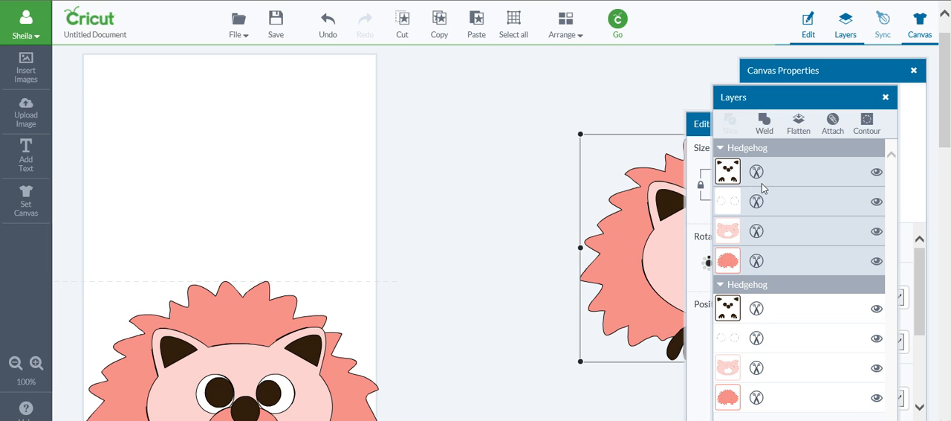
click(520, 288)
Identify the layers of the hedgehog on the card and move the Layers panel higher to show both hedgehogs' layers.
scroll(507, 290, down, 5)
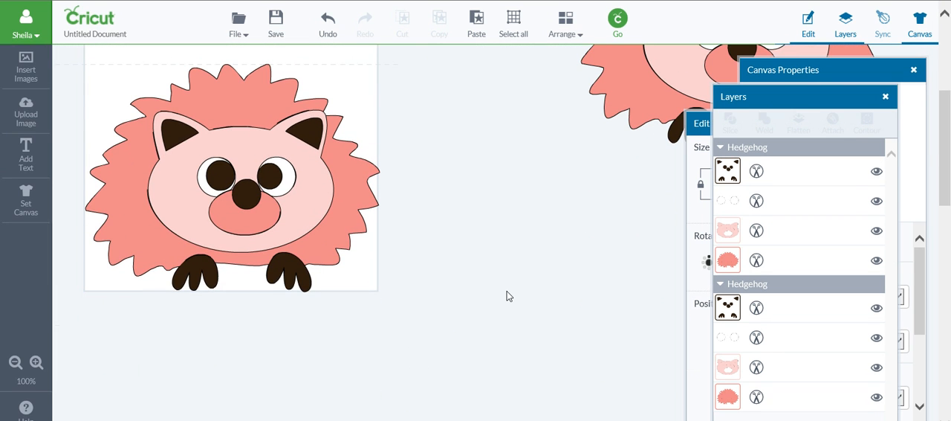
scroll(506, 291, up, 2)
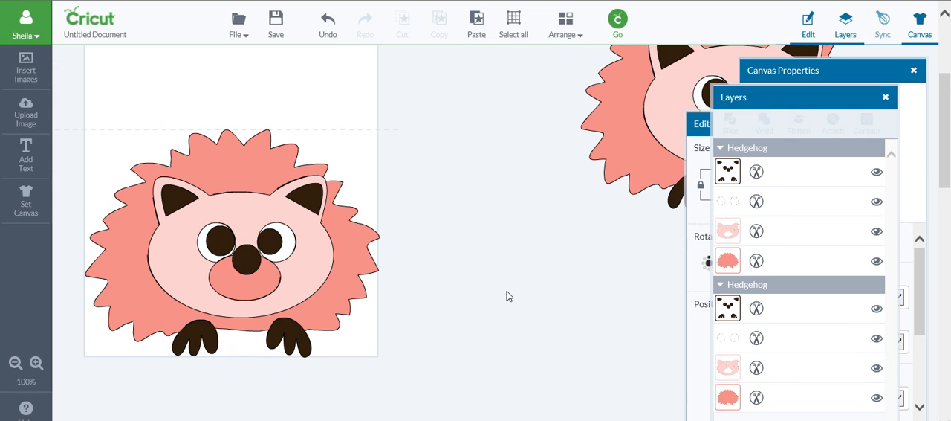
click(354, 280)
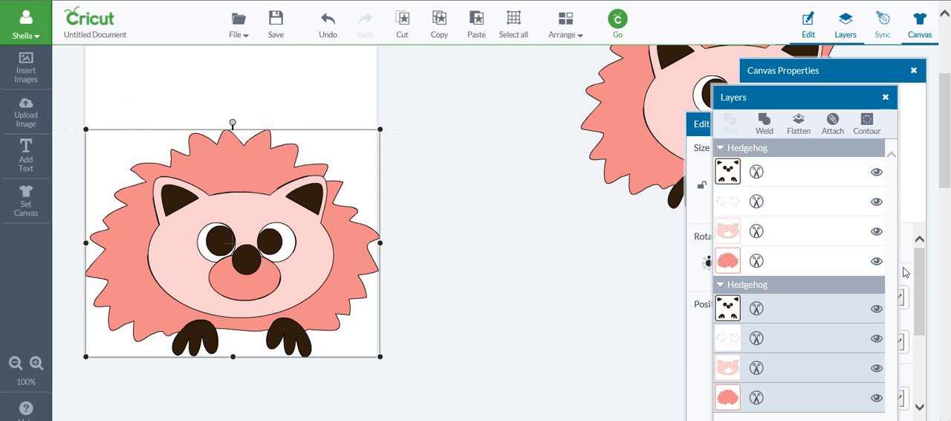
drag(830, 106, 836, 80)
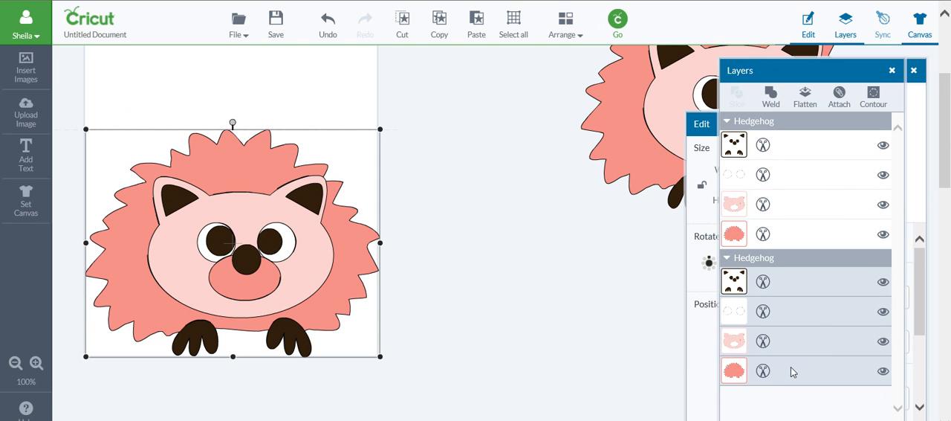
drag(866, 78, 865, 70)
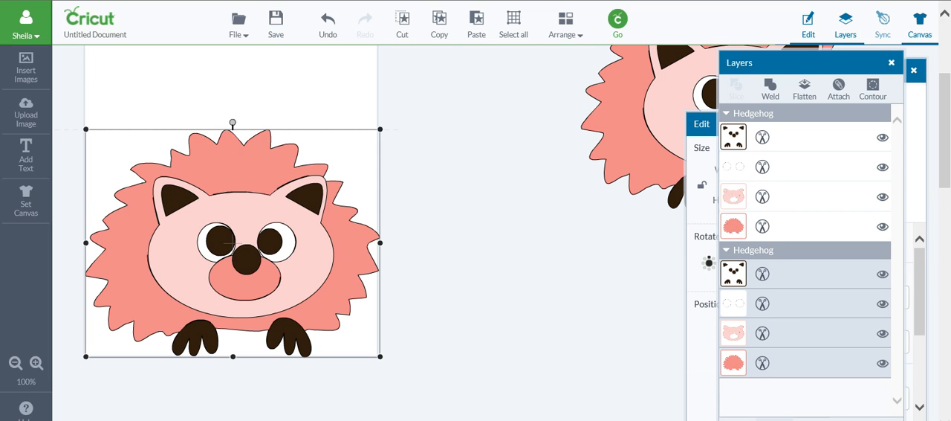
scroll(475, 223, down, 1)
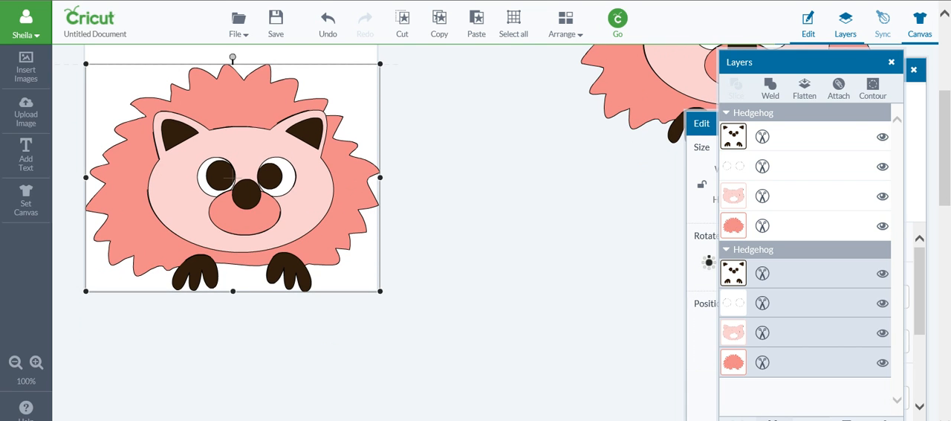
scroll(475, 223, up, 3)
click(475, 222)
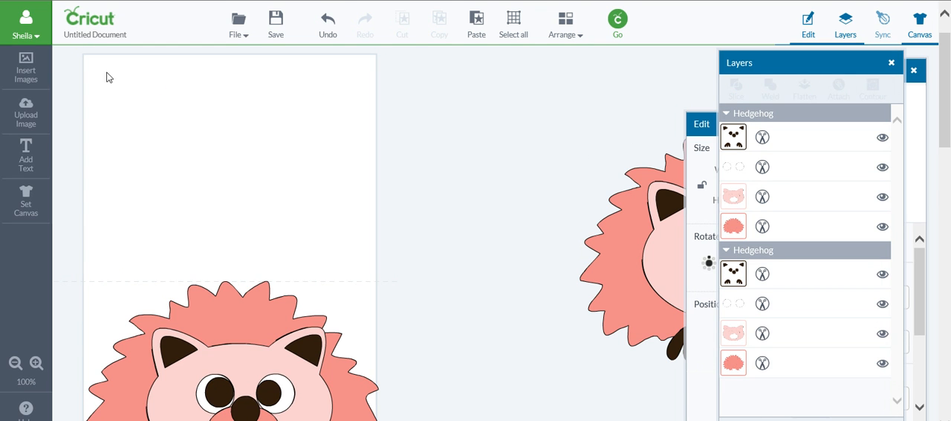
Pull the dark ears, eyes, nose and feet layer off the card's hedgehog and delete it.
click(189, 312)
drag(231, 363, 496, 174)
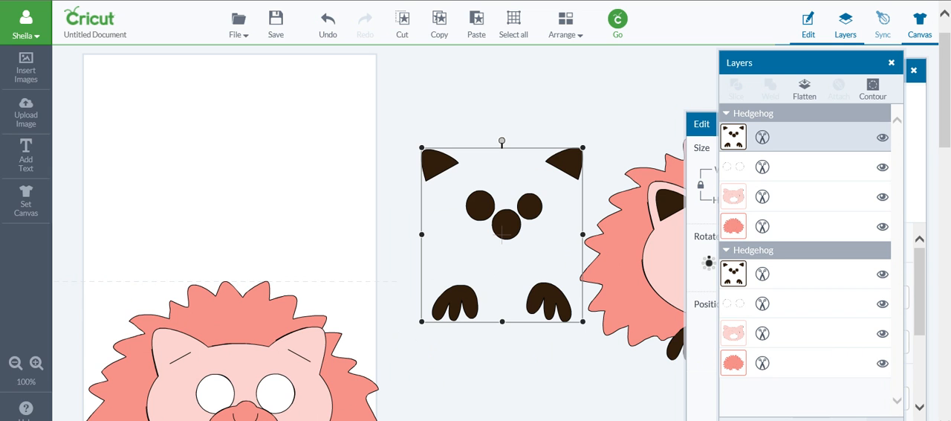
key(Delete)
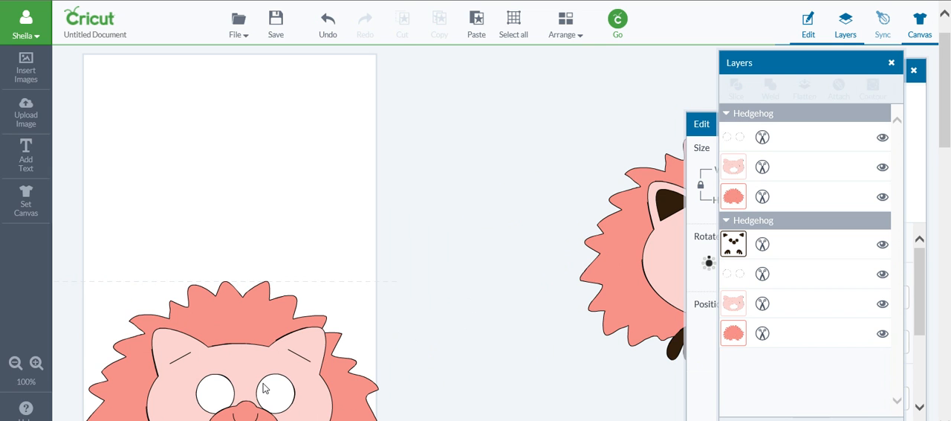
Delete the light pink face layer and the white eyes layer from the hedgehog on the card.
click(249, 364)
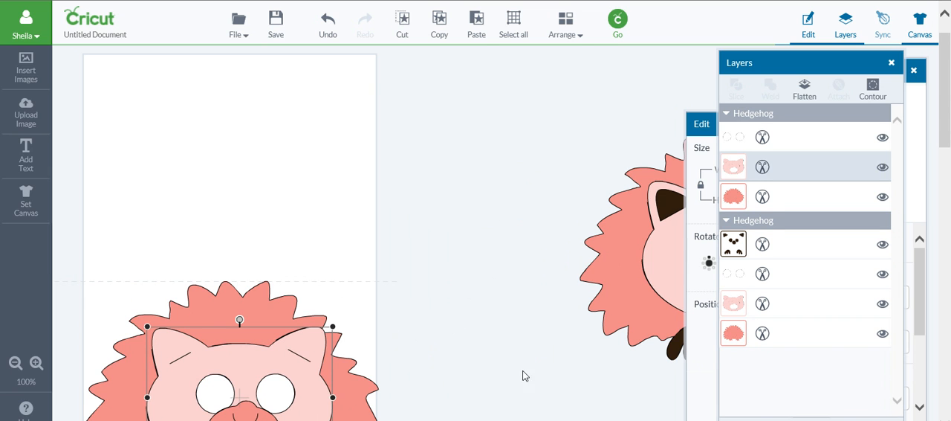
key(Delete)
click(265, 396)
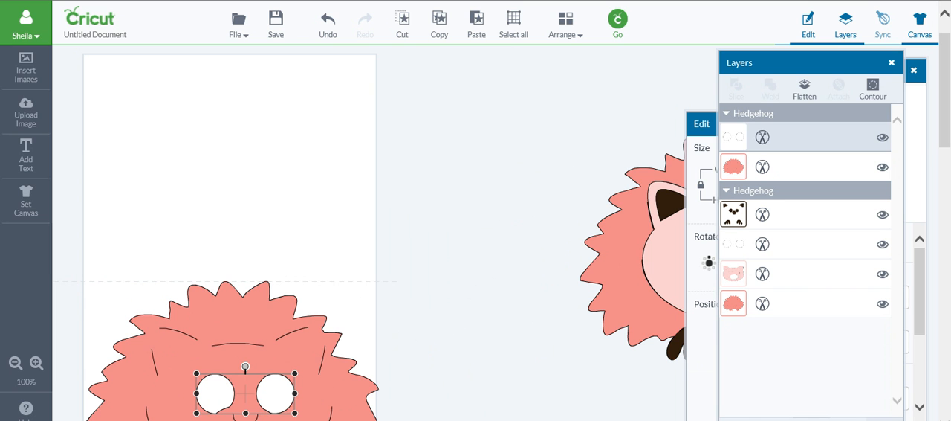
key(Delete)
Duplicate the remaining spiky body silhouette on the card by copying and pasting it.
scroll(548, 329, down, 3)
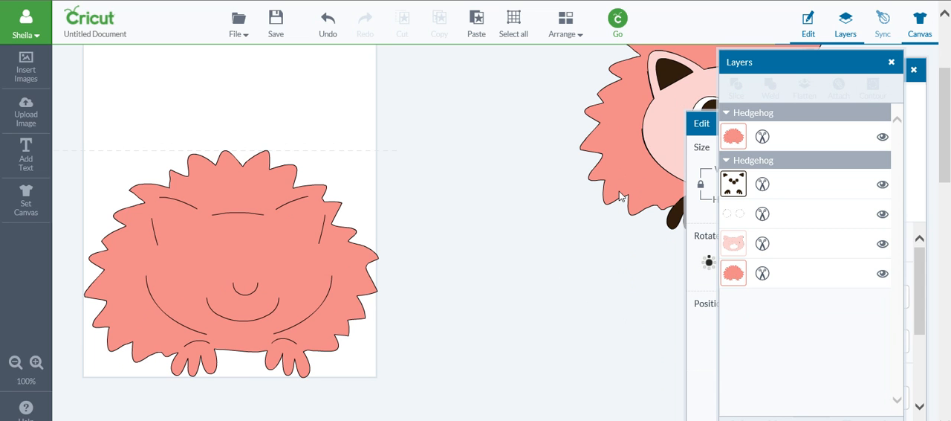
click(316, 245)
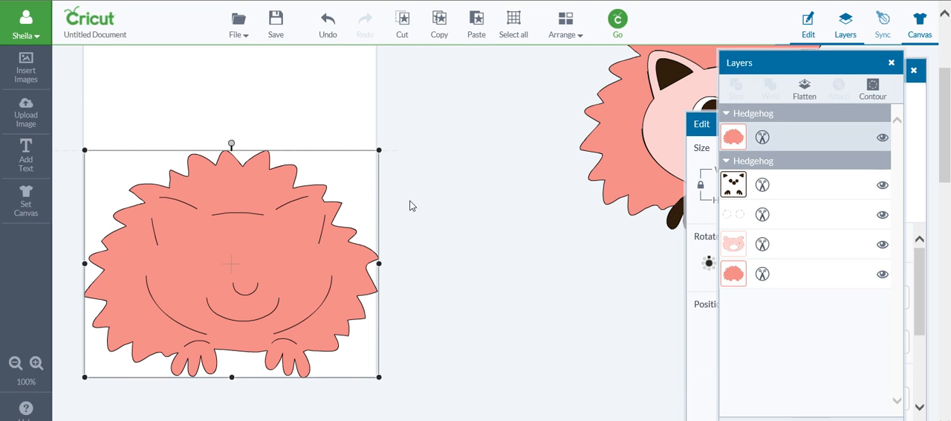
click(443, 27)
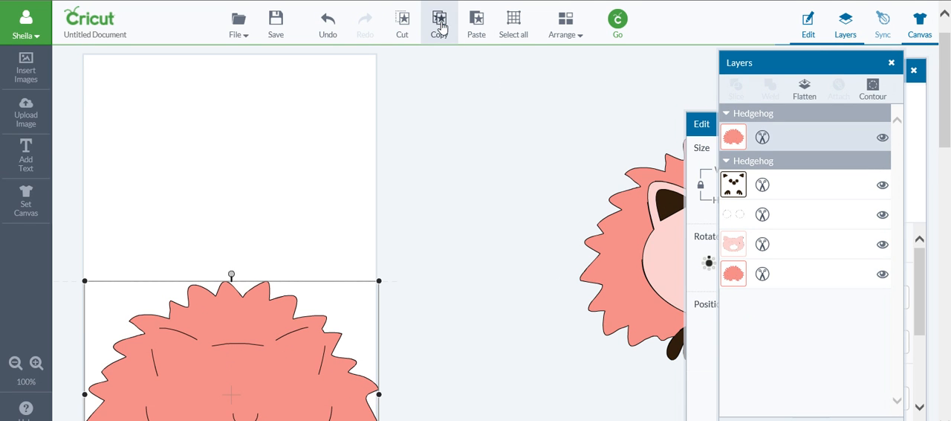
click(480, 27)
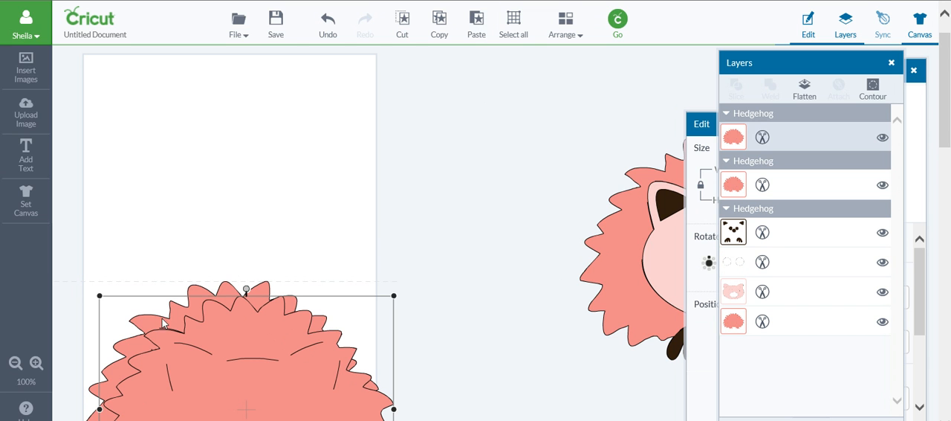
Check the original body's X position and set the duplicate body's X position to 1.570 in.
click(179, 246)
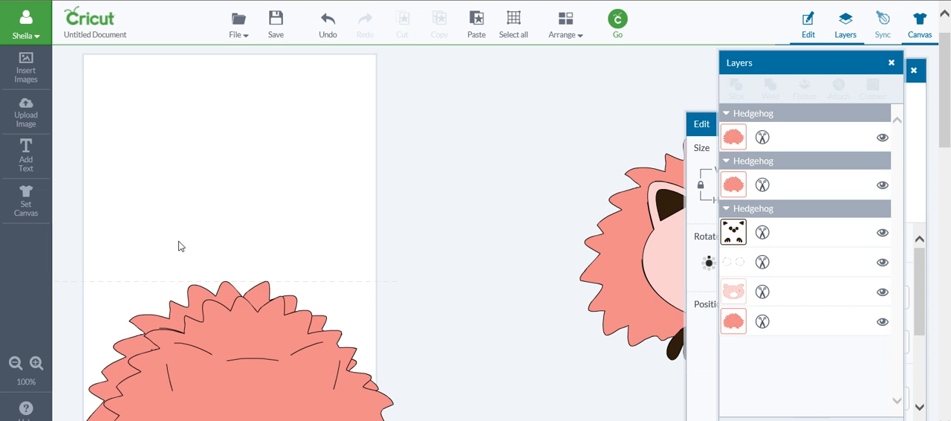
click(203, 292)
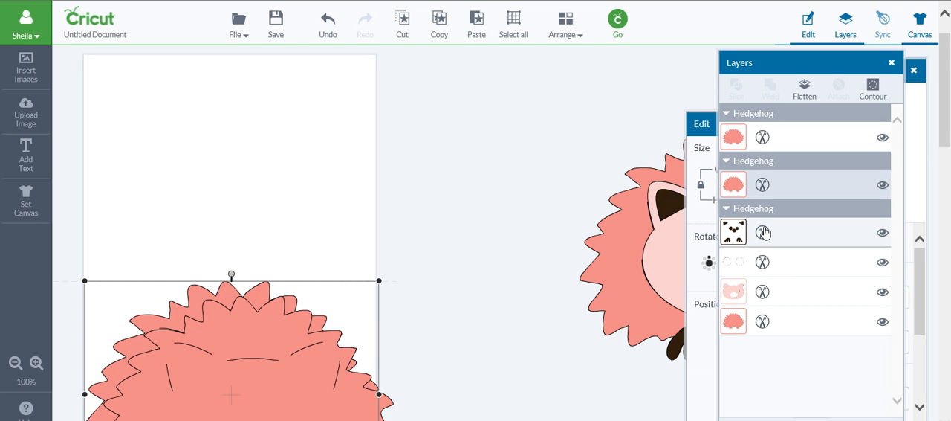
click(704, 124)
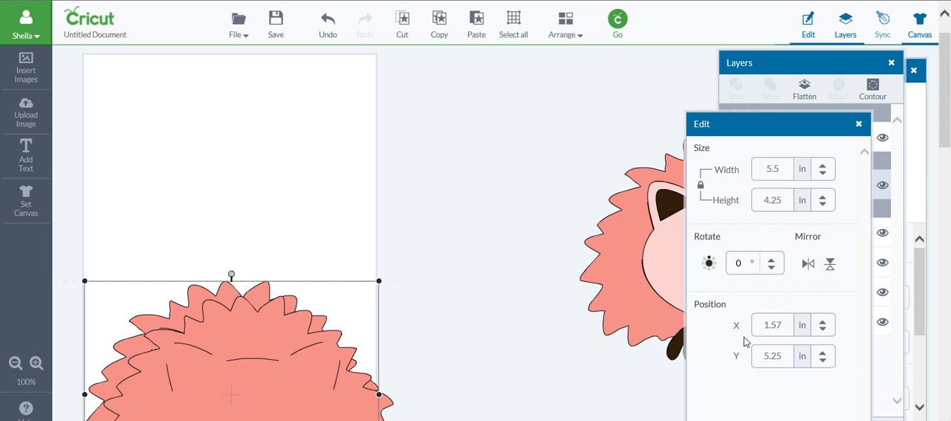
click(275, 332)
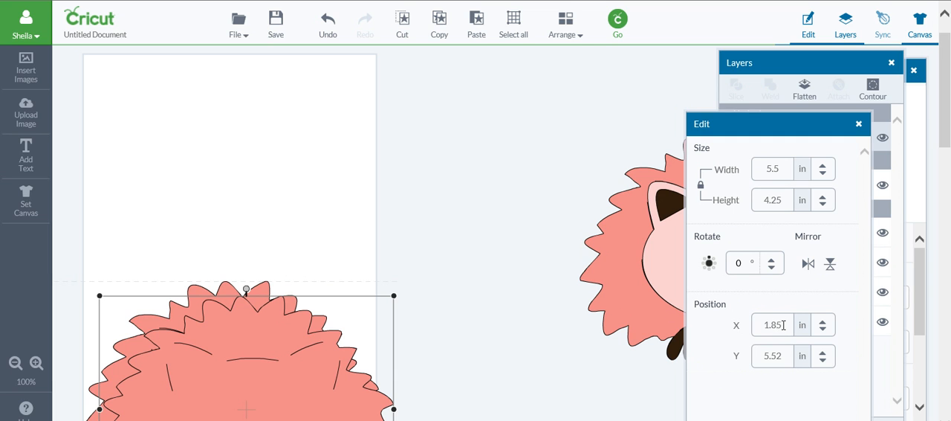
drag(783, 325, 748, 325)
text(1.570)
key(Return)
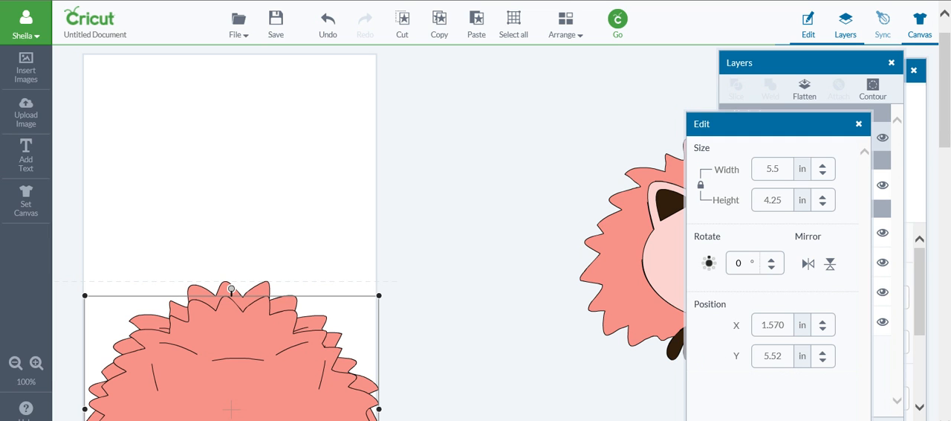
Try nudging the duplicate body vertically over the original, ending at Y 5.4 in.
key(Up)
key(Up)
key(Up)
key(Up)
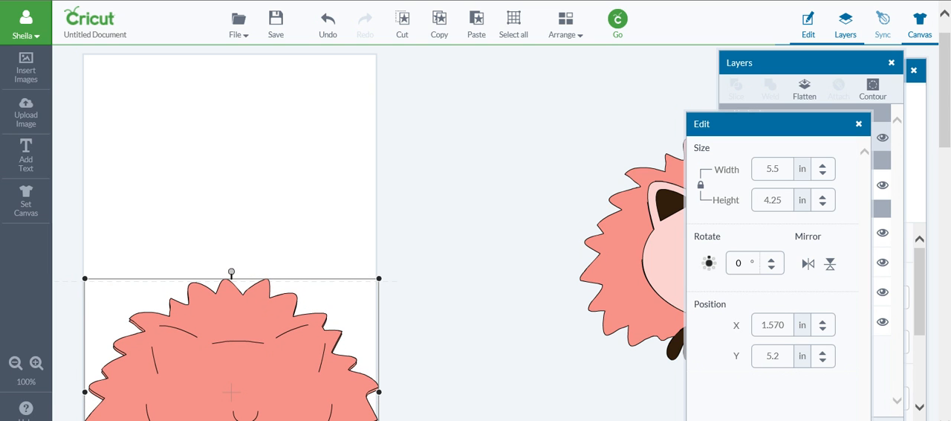
key(Down)
key(Down)
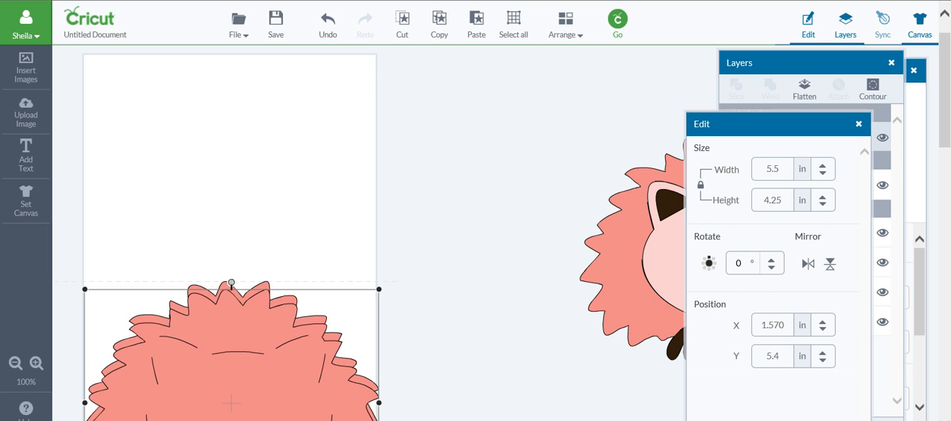
Mirror the duplicate body vertically and nudge it straight up to Y 5.9 in, with its spikes overlapping the original's.
click(830, 263)
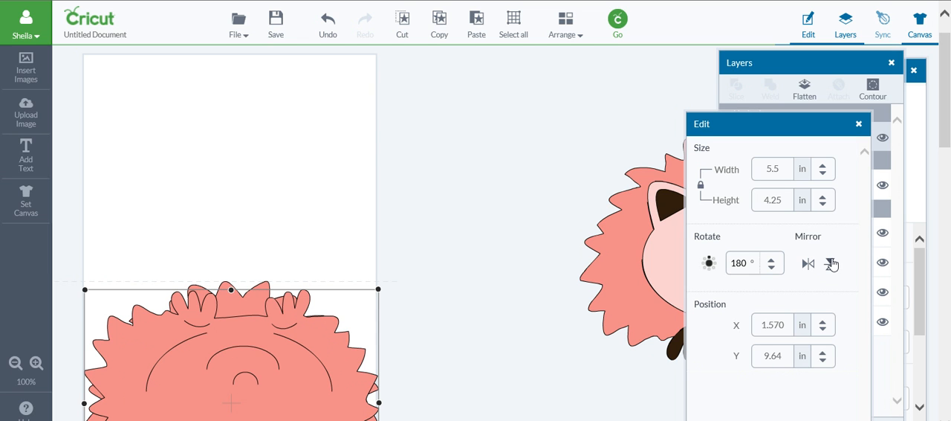
key(Up)
key(Up)
key(Up)
key(Up)
key(Up)
key(Up)
key(Up)
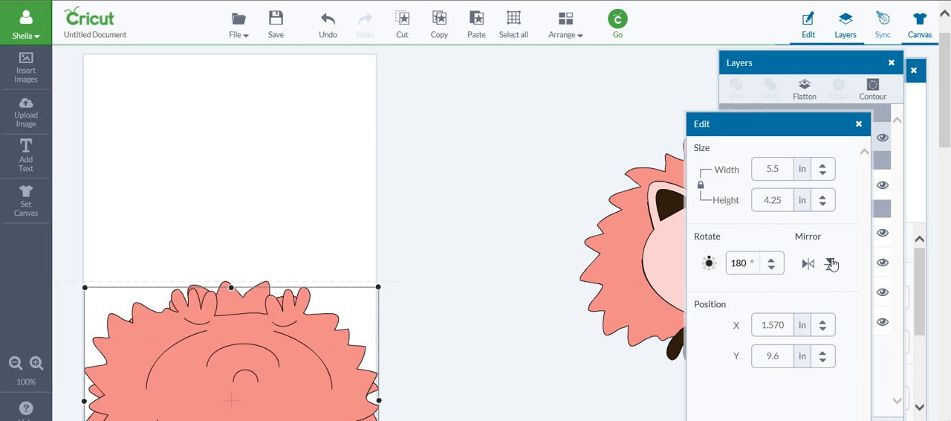
key(Up)
key(Up)
key(Up)
key(Up)
key(Up)
key(Up)
key(Up)
key(Up)
key(Up)
key(Up)
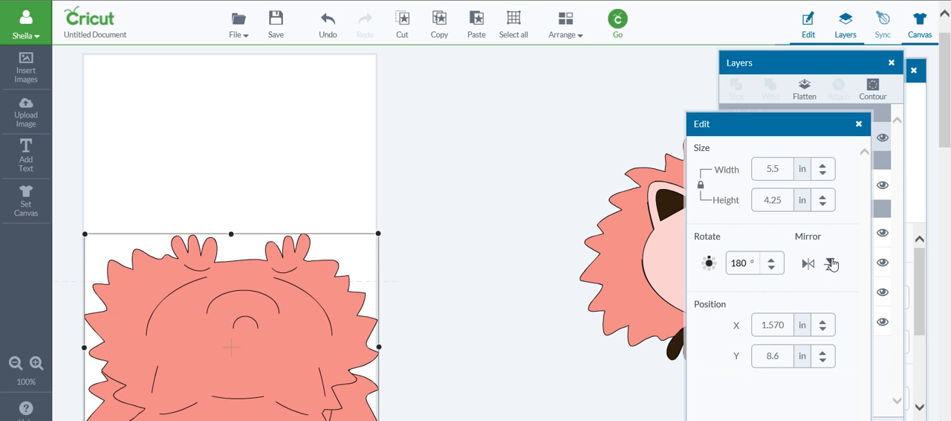
key(Up)
key(Up)
key(Up)
key(Up)
key(Up)
key(Up)
key(Up)
key(Up)
key(Up)
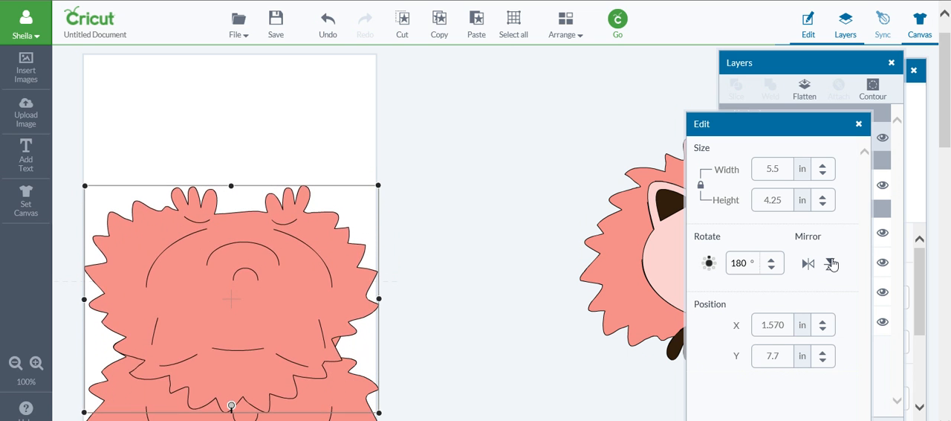
key(Up)
key(Up)
key(Up)
key(Up)
key(Up)
key(Up)
key(Up)
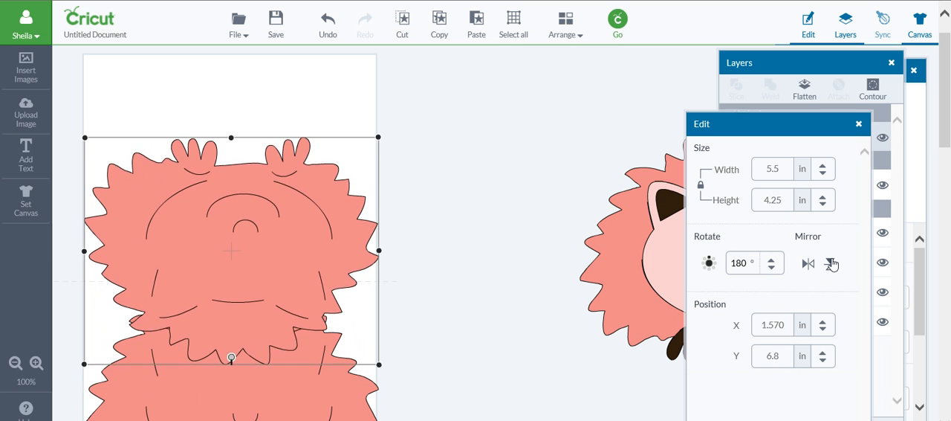
key(Up)
key(Up)
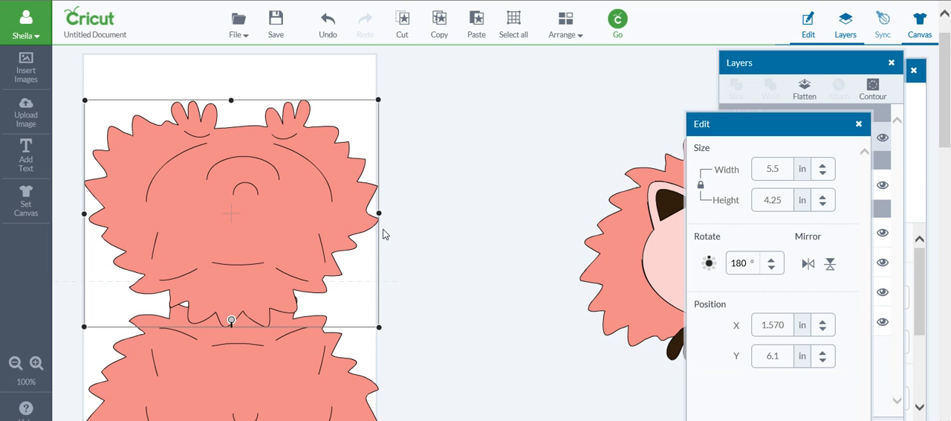
key(Up)
key(Up)
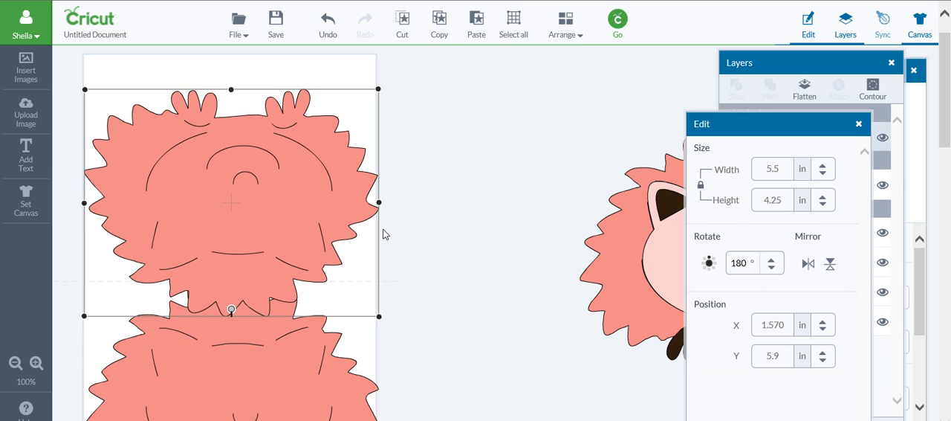
key(Up)
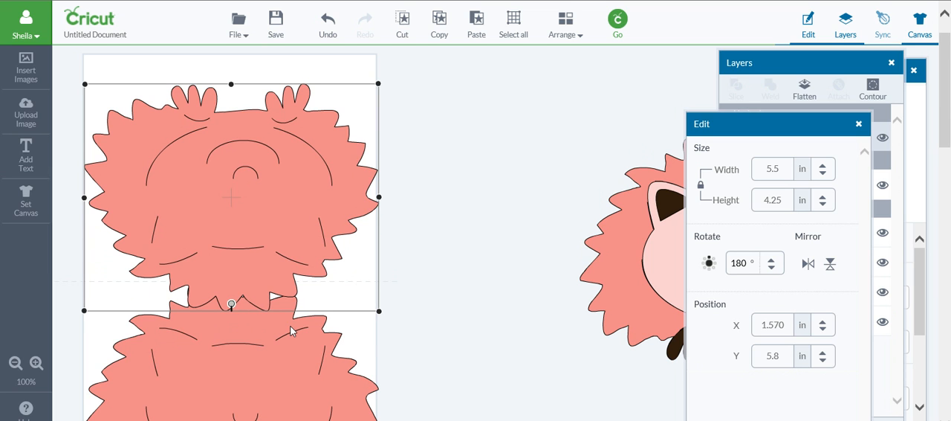
key(Down)
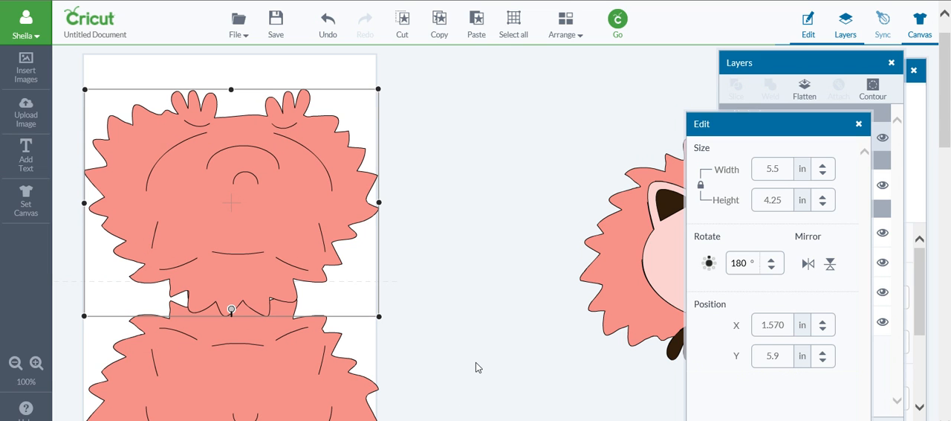
Try to select both hedgehog bodies together, one by one and with a selection box around them.
click(292, 364)
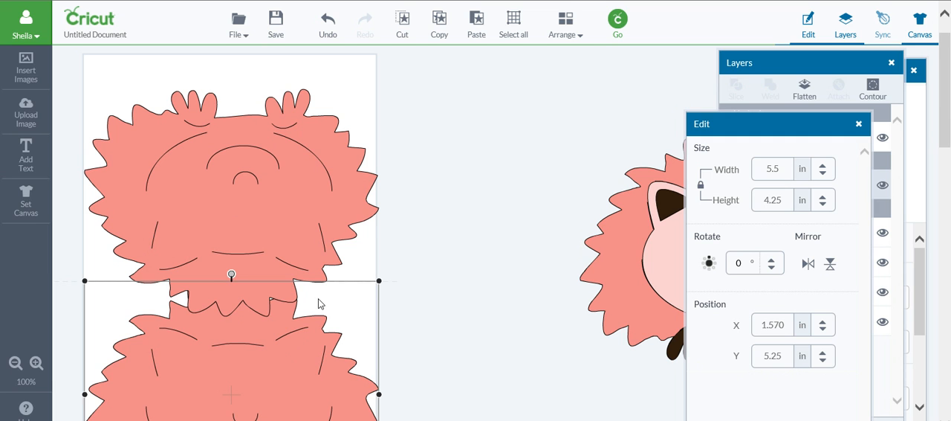
shift+click(327, 239)
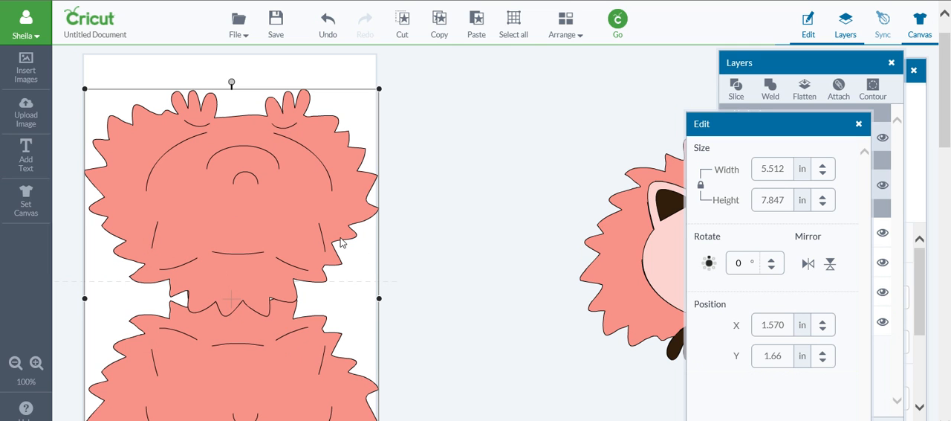
click(417, 258)
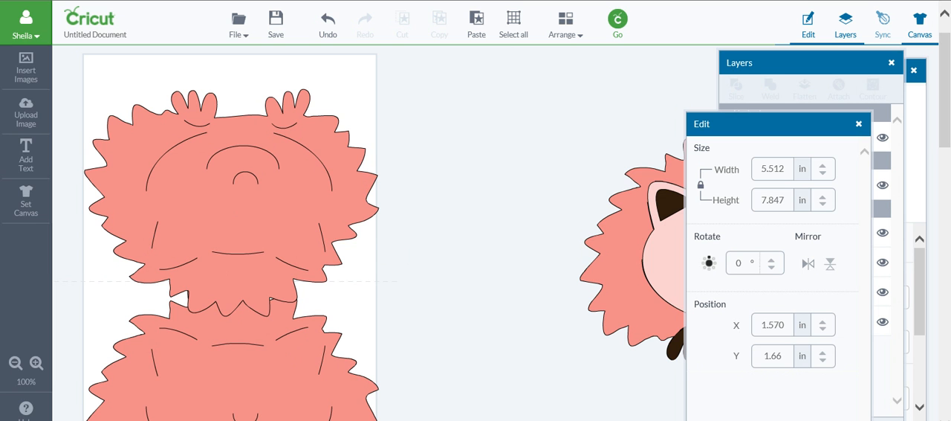
scroll(384, 232, left, 1)
drag(947, 135, 948, 143)
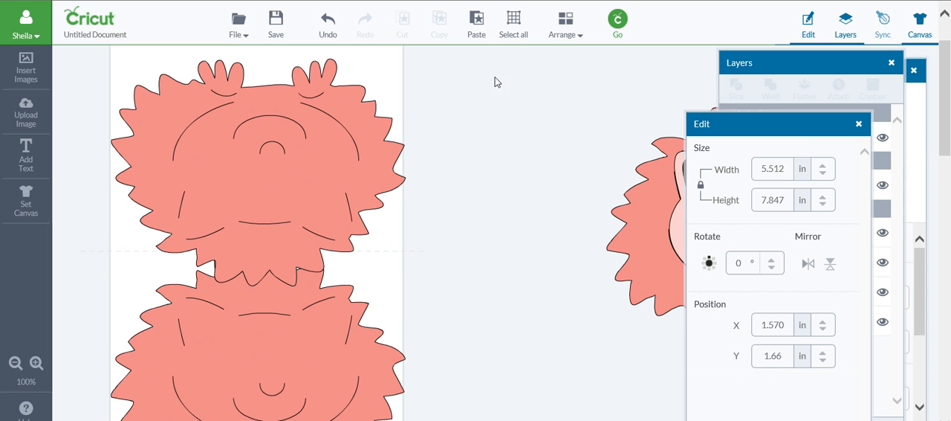
drag(96, 48, 448, 420)
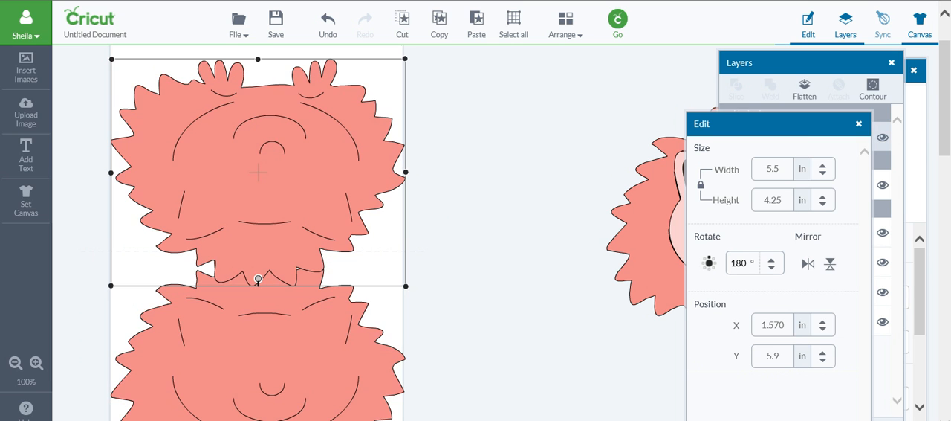
click(484, 228)
drag(79, 50, 435, 419)
click(425, 284)
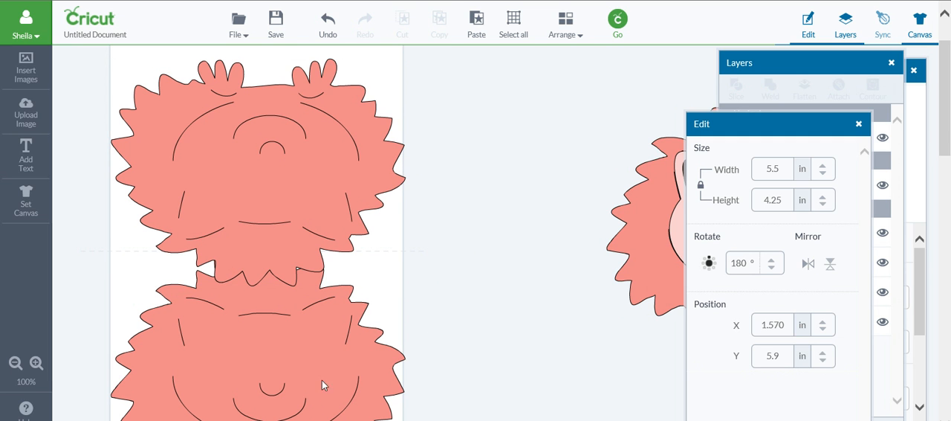
Select the upright and mirrored hedgehog bodies together and weld them into one shape.
click(295, 364)
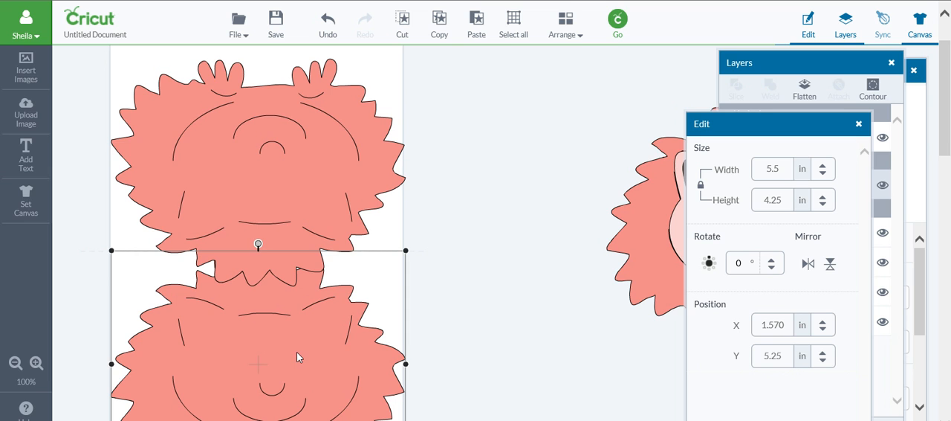
shift+click(329, 228)
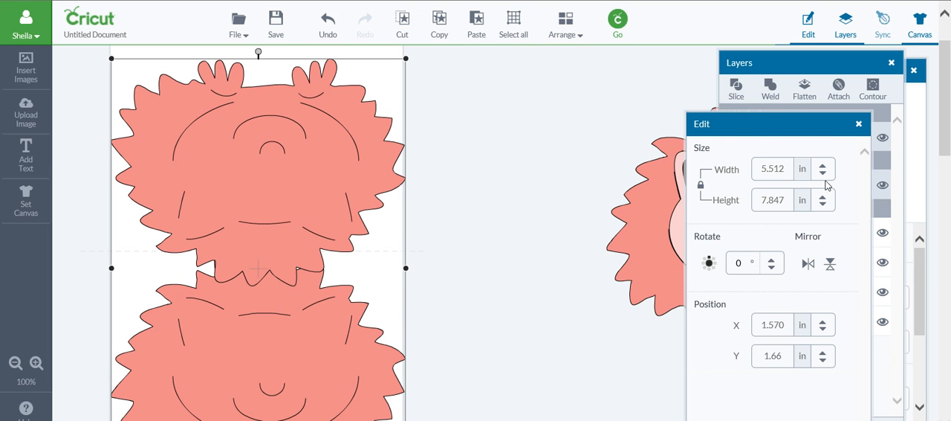
click(759, 65)
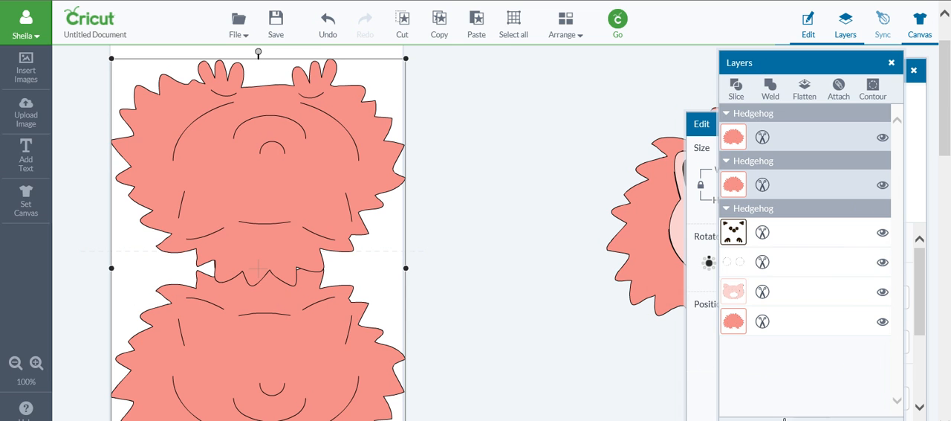
click(609, 414)
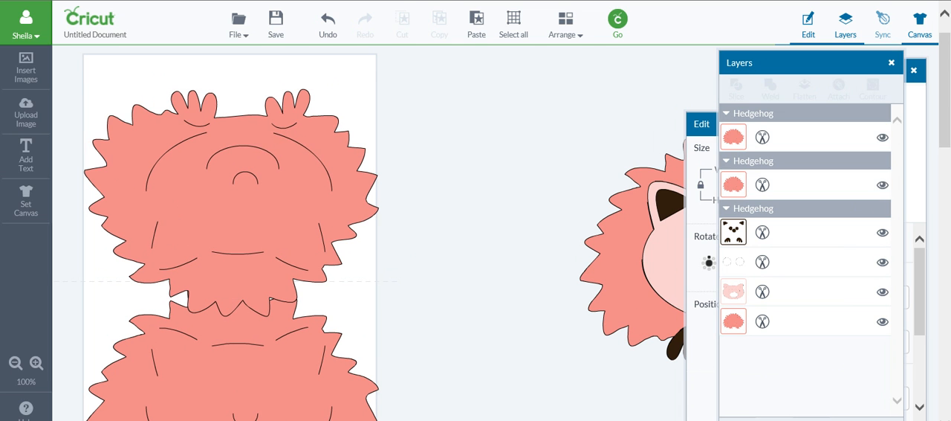
click(266, 266)
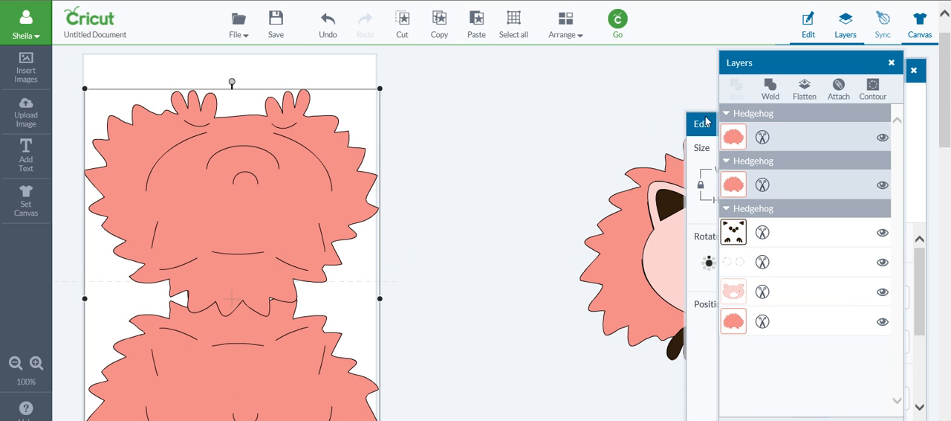
click(768, 87)
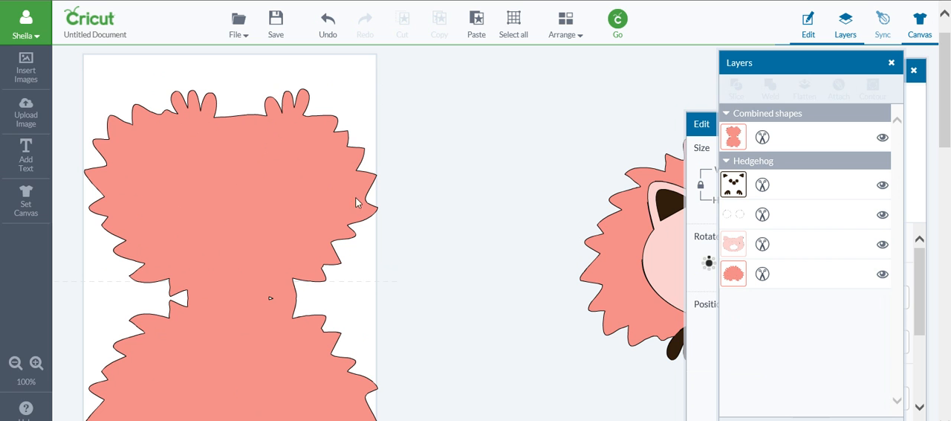
Move the welded hedgehog shape up and down on the card template to check that it fits.
drag(303, 191, 302, 179)
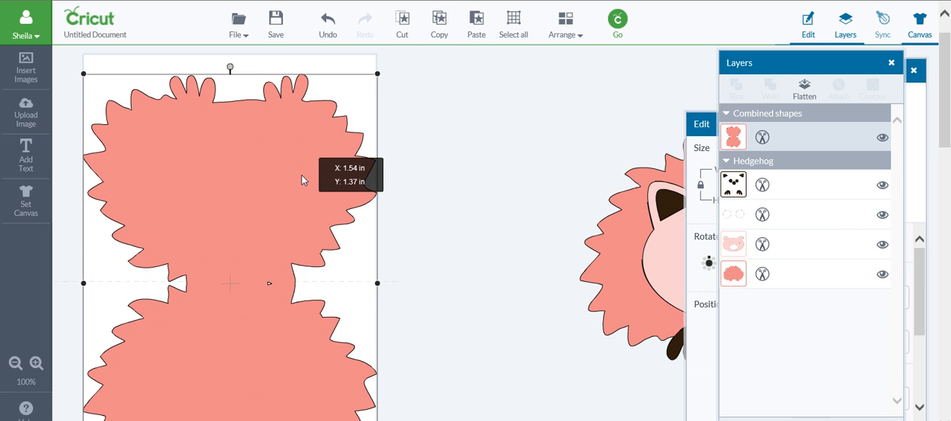
scroll(414, 209, down, 4)
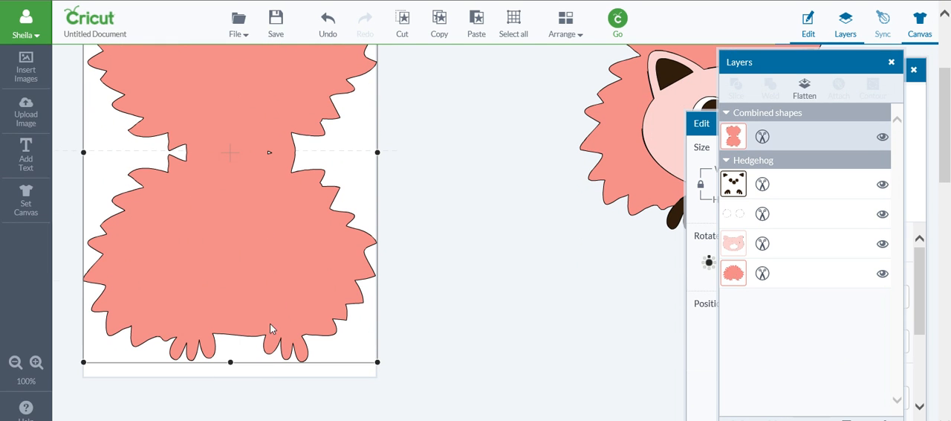
drag(270, 323, 271, 334)
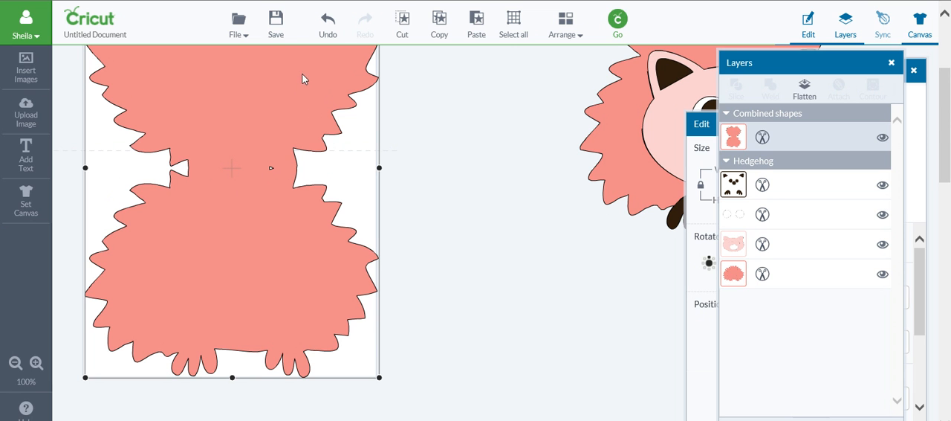
Find the Score Line image by searching My Images for "score line" and insert it onto the canvas.
click(37, 65)
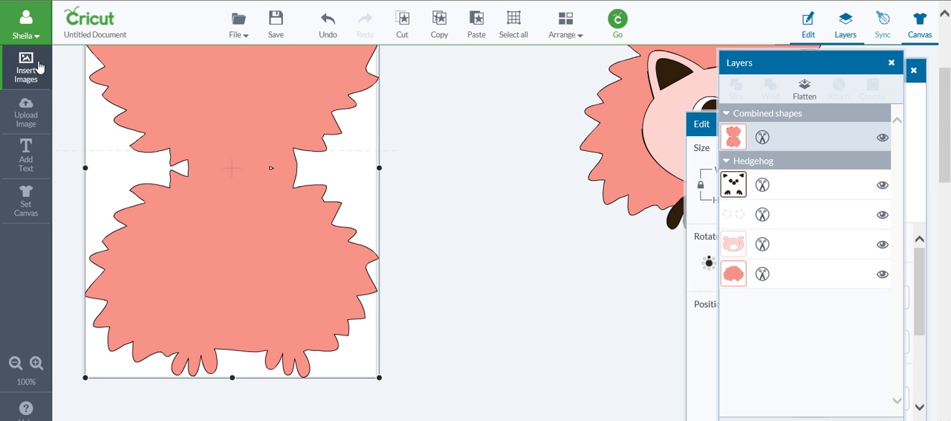
drag(706, 75, 628, 74)
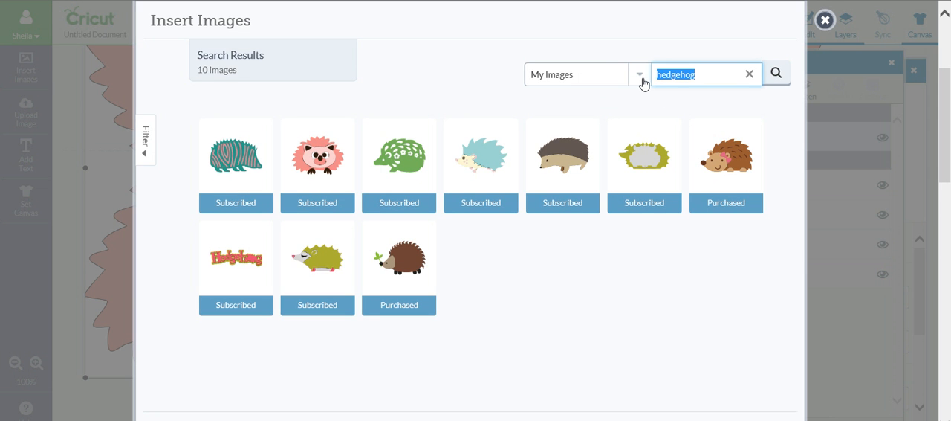
click(640, 78)
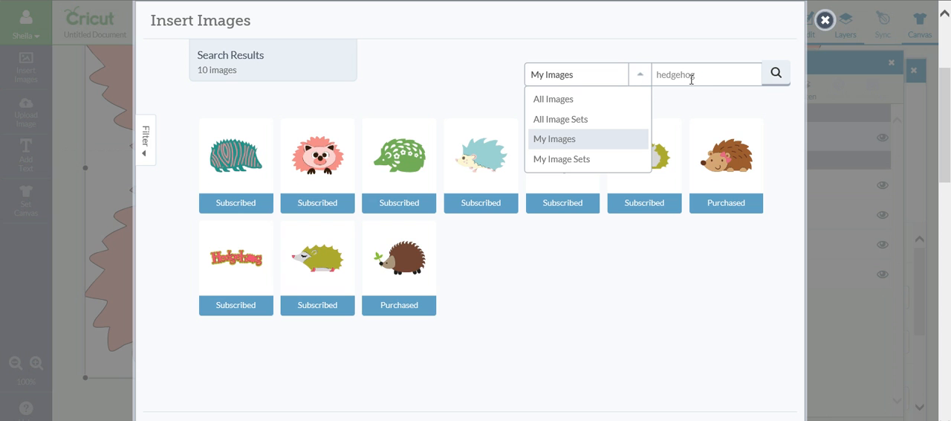
drag(721, 75, 611, 82)
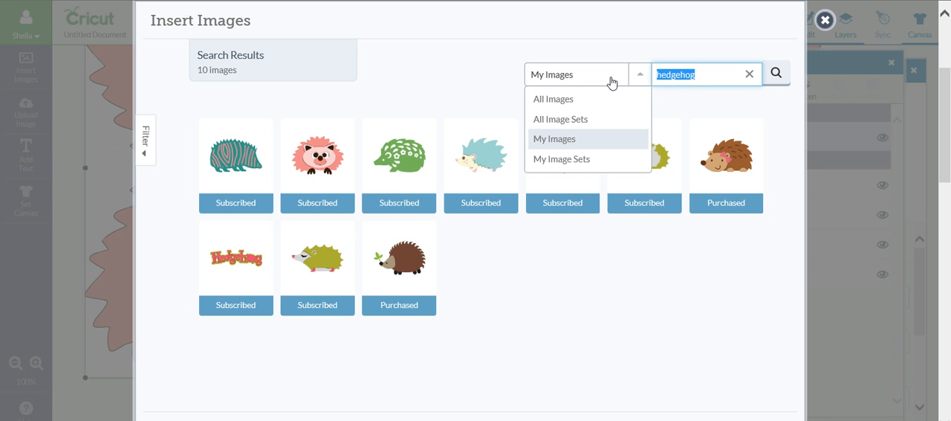
text(scor)
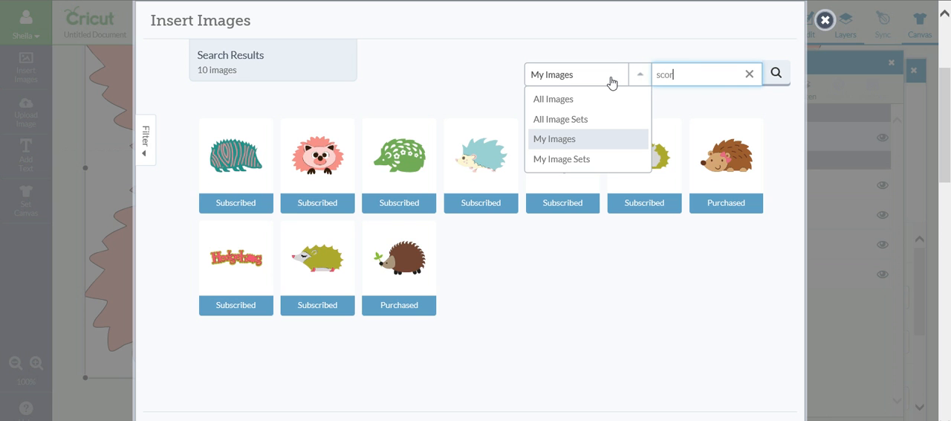
text(e line)
key(Return)
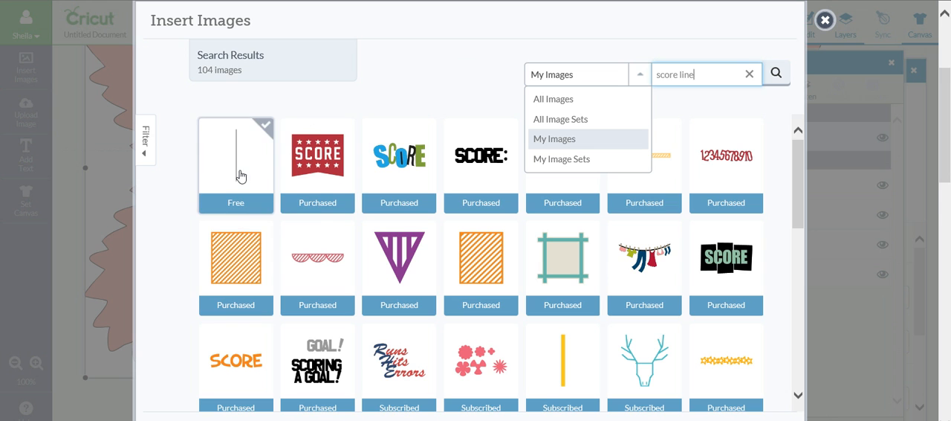
mouse_move(238, 179)
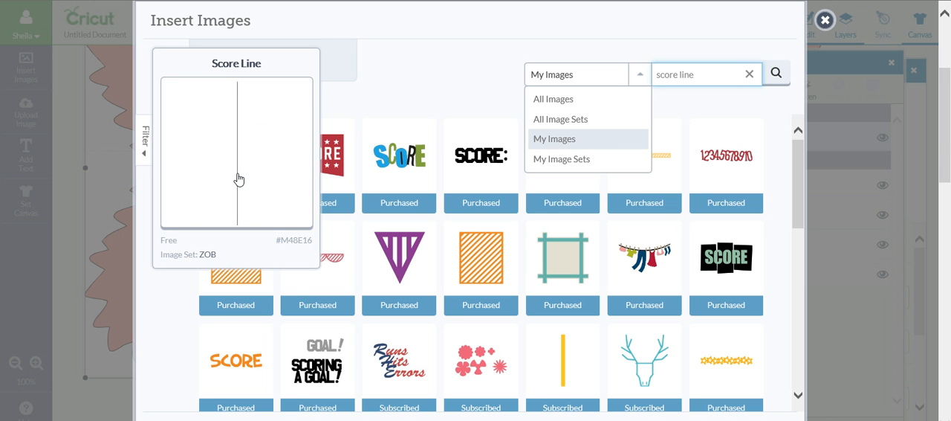
click(239, 179)
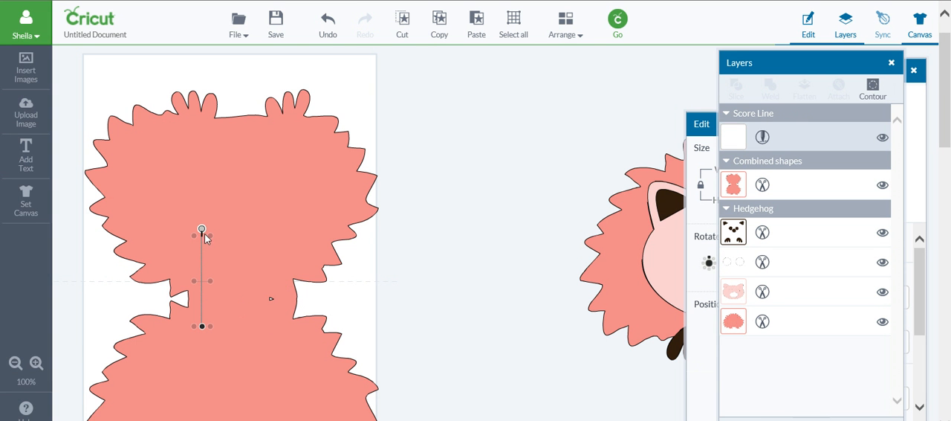
Rotate the score line to horizontal and stretch it across the narrow join between the two hedgehog halves.
drag(202, 228, 286, 285)
drag(227, 282, 269, 300)
drag(197, 296, 187, 295)
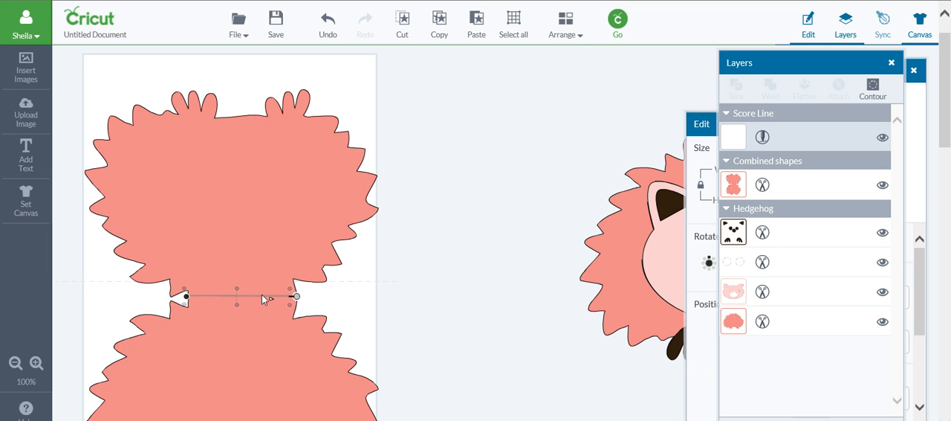
click(344, 312)
drag(224, 296, 186, 296)
click(376, 311)
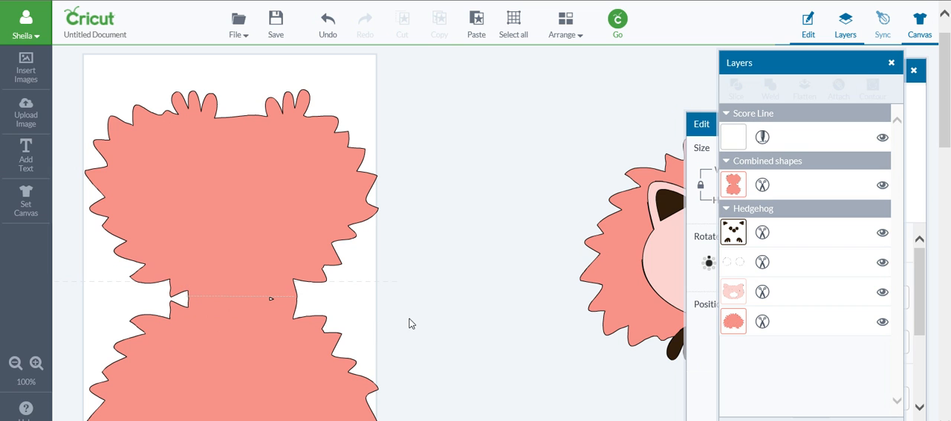
Fine-tune the positions of the score line and welded shape so the line runs through the middle of the join.
click(227, 324)
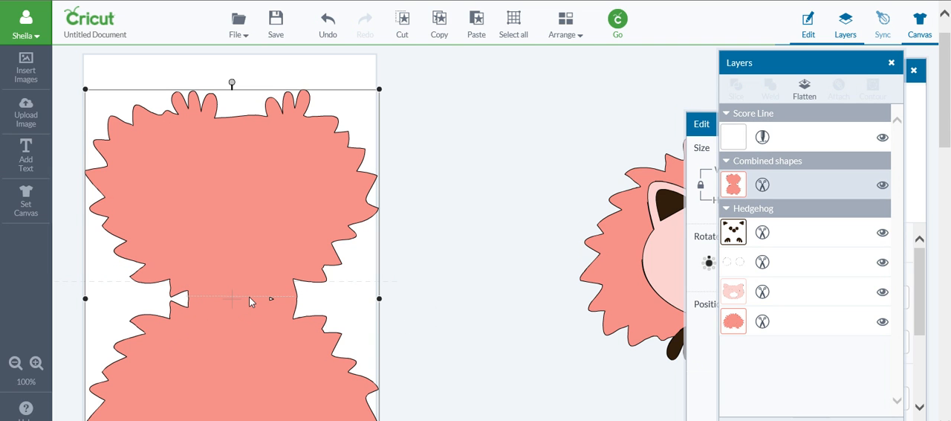
click(249, 297)
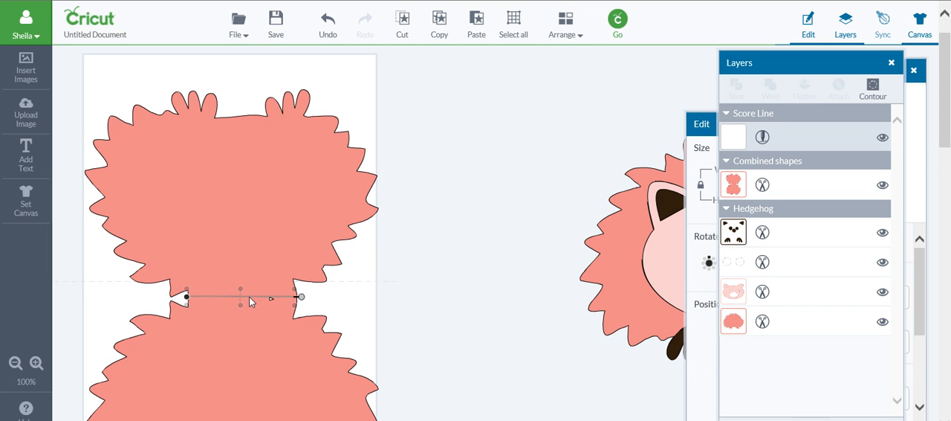
drag(249, 297, 249, 298)
click(283, 357)
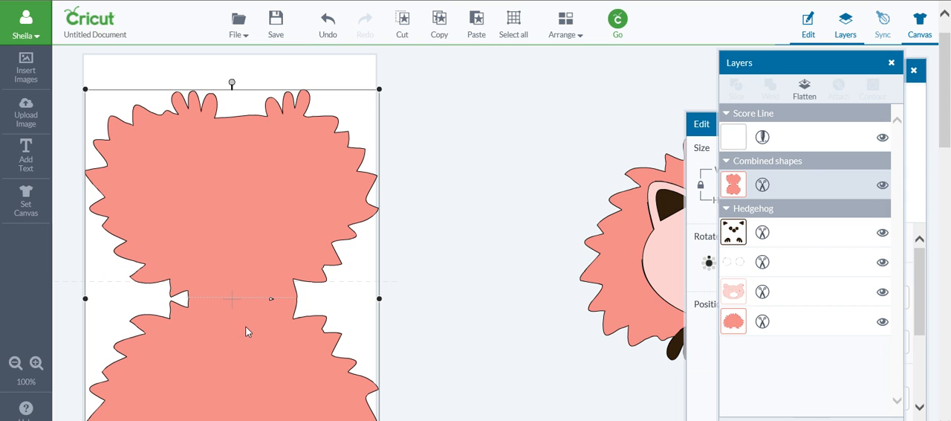
drag(246, 326, 247, 324)
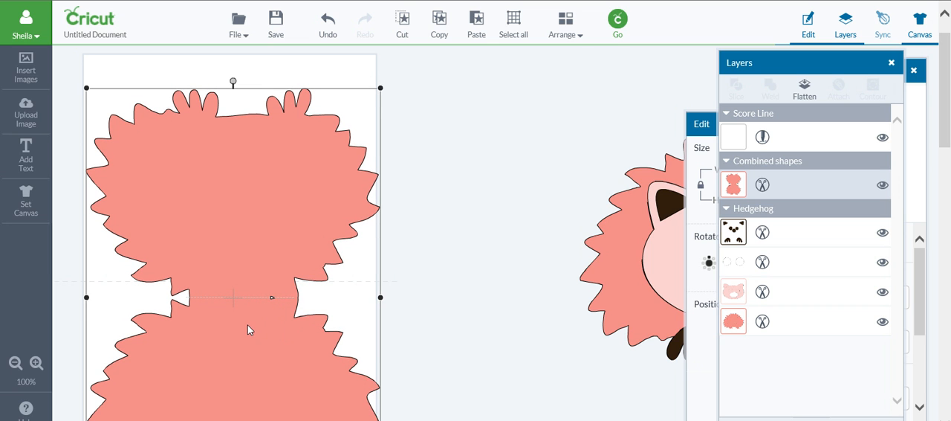
click(395, 316)
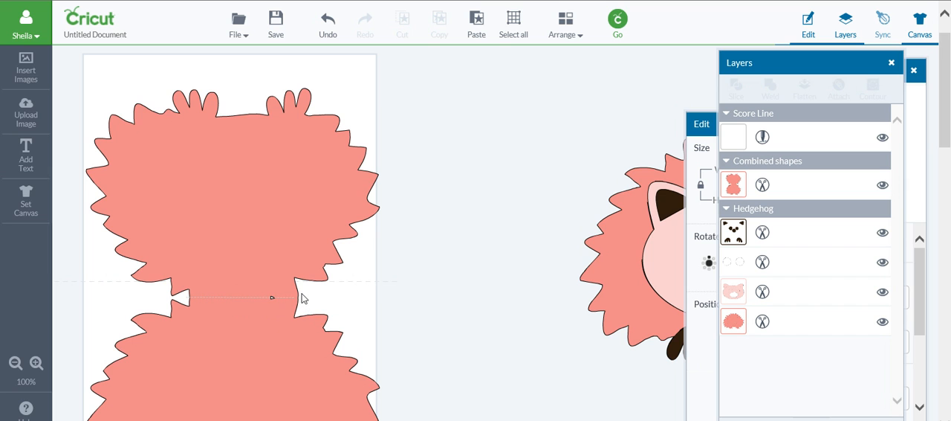
Group the score line with the welded card shape and move them up together onto the template's dashed fold line.
click(231, 298)
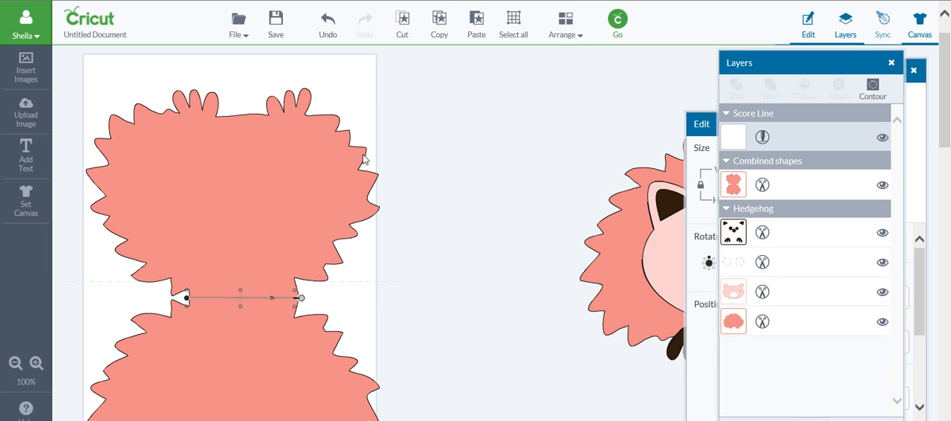
click(324, 158)
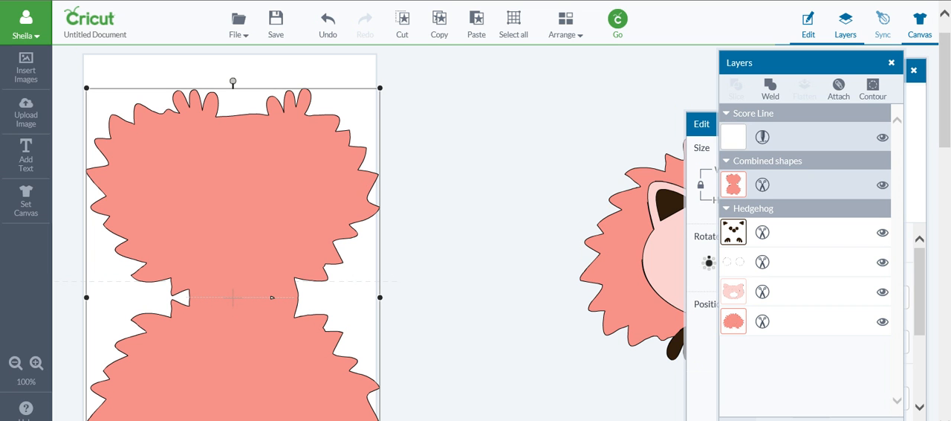
click(473, 393)
drag(320, 248, 312, 231)
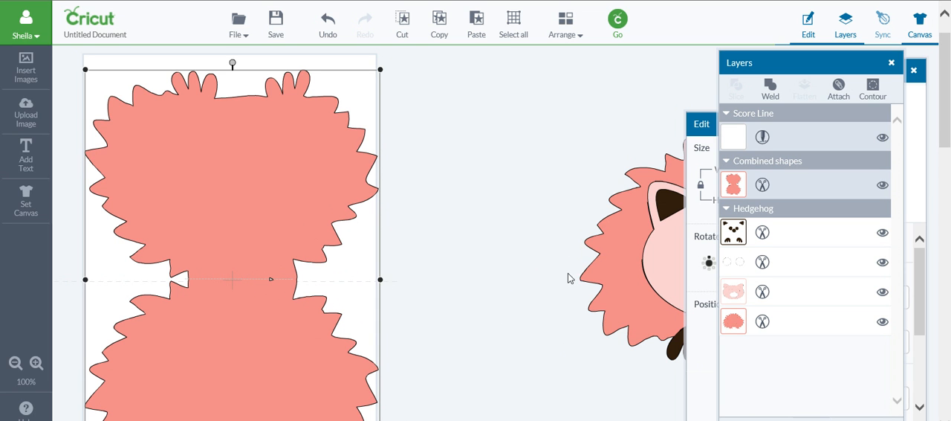
Move the layered hedgehog close beside the card shape and recolour the card shape white.
drag(633, 274, 433, 270)
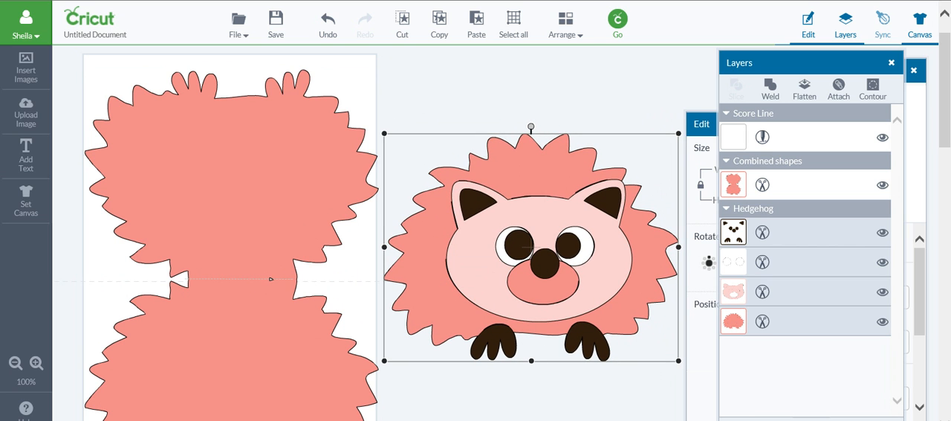
click(313, 376)
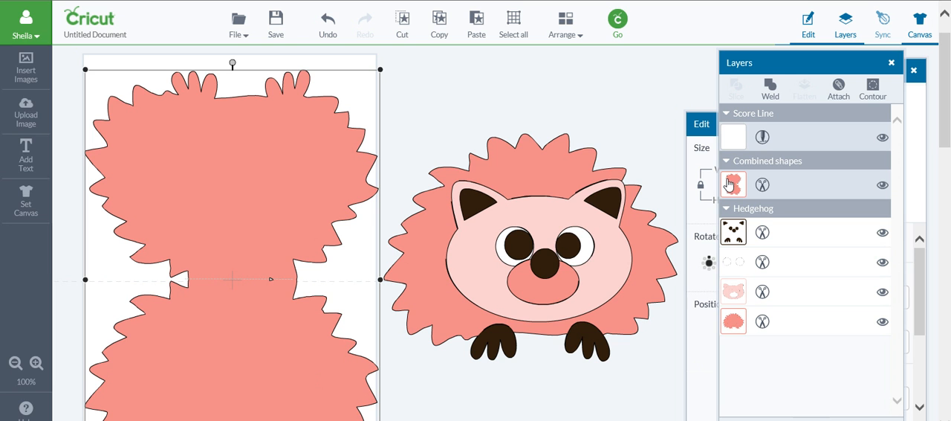
click(732, 190)
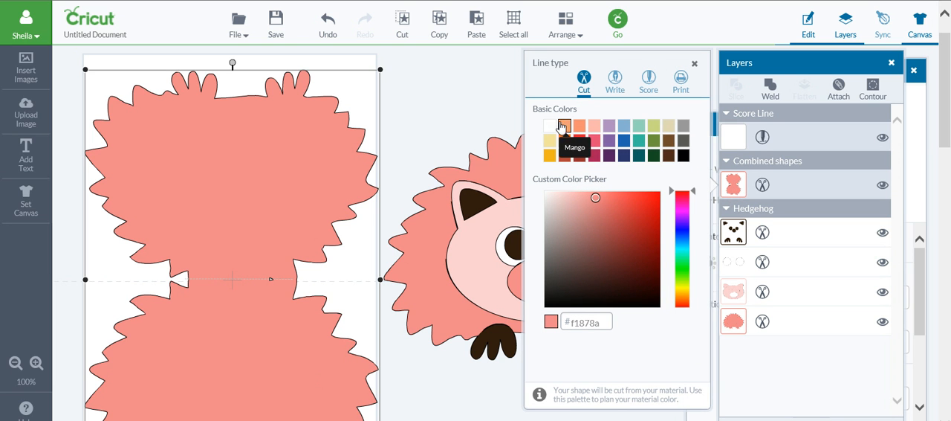
click(549, 126)
click(486, 110)
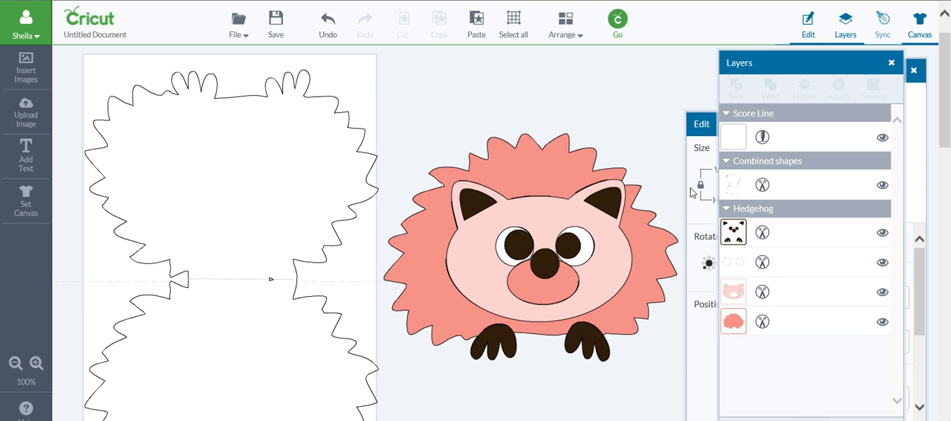
Open the mat preview, keep the 12 x 12 material size and apply 4 as the number of projects to make.
click(618, 20)
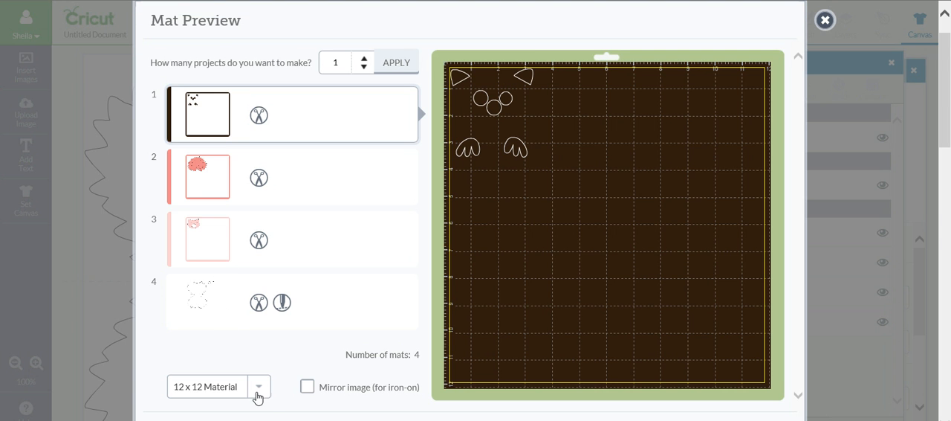
click(258, 389)
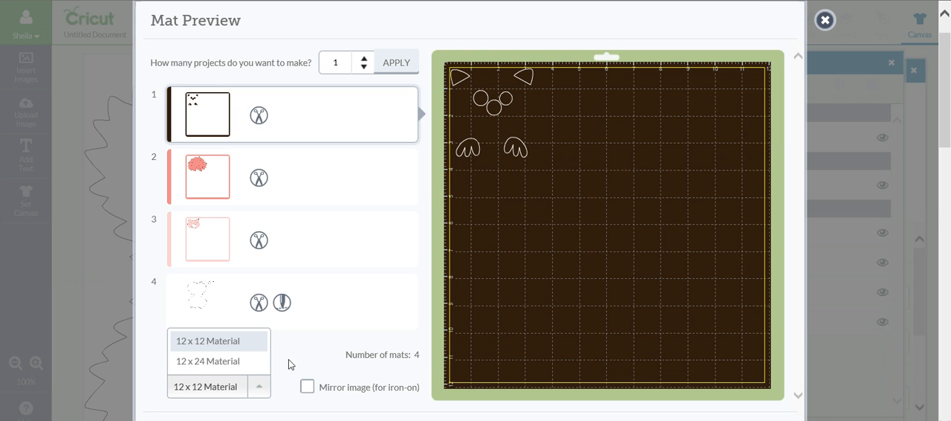
click(256, 348)
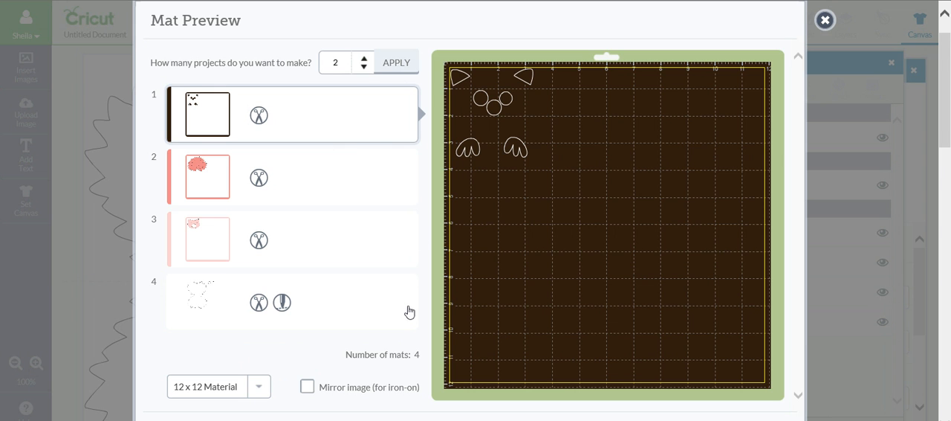
click(364, 60)
click(364, 60)
click(385, 68)
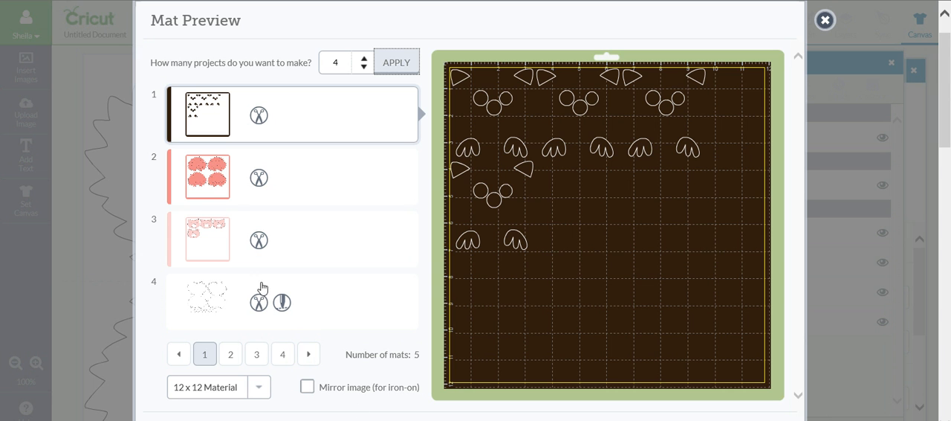
Review the layouts of mats 2 to 5, including the card shapes, and return to the first set of mats.
click(214, 192)
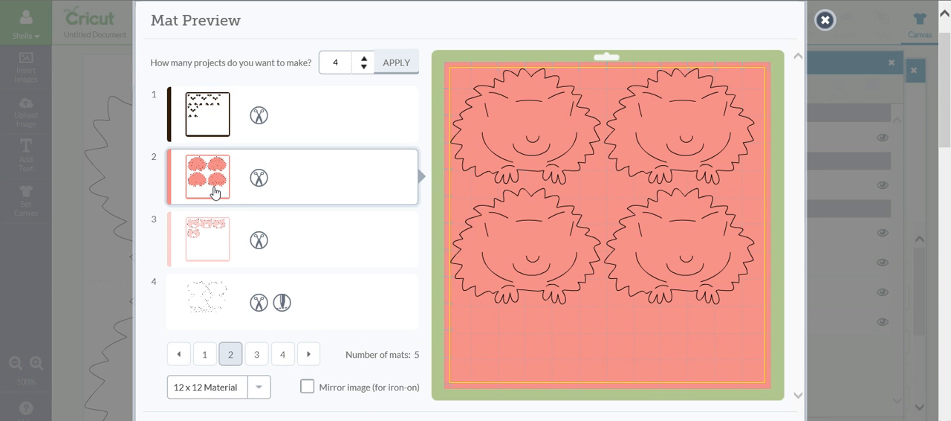
click(216, 236)
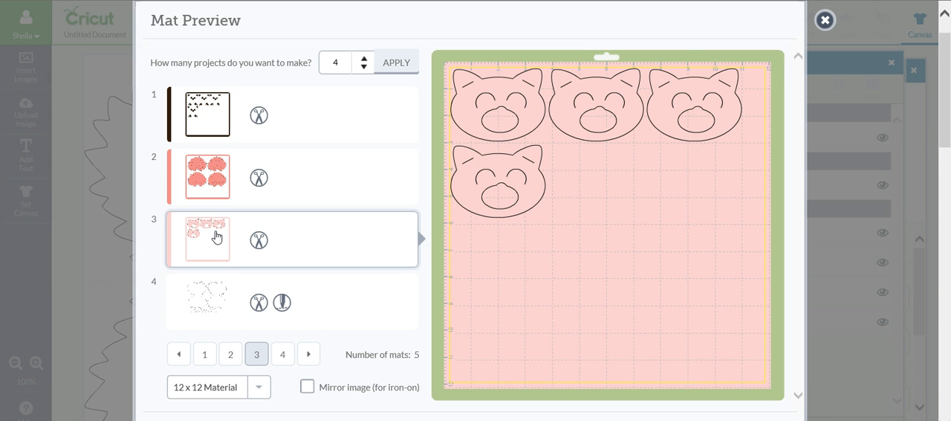
click(219, 306)
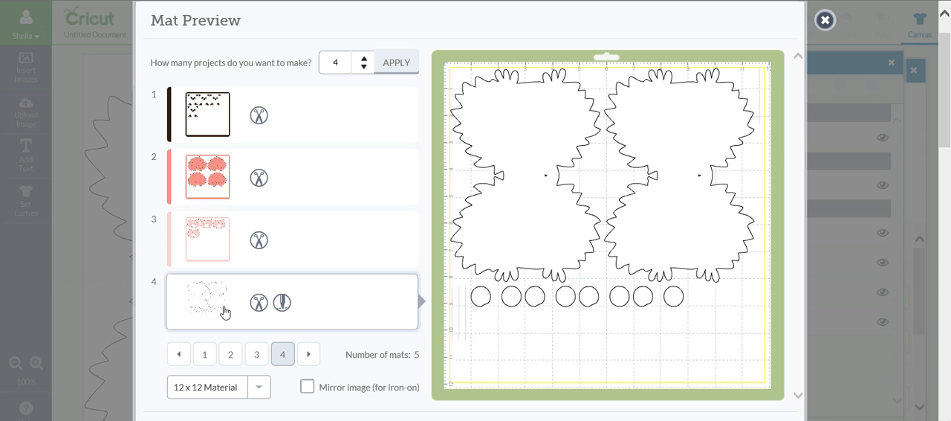
click(309, 355)
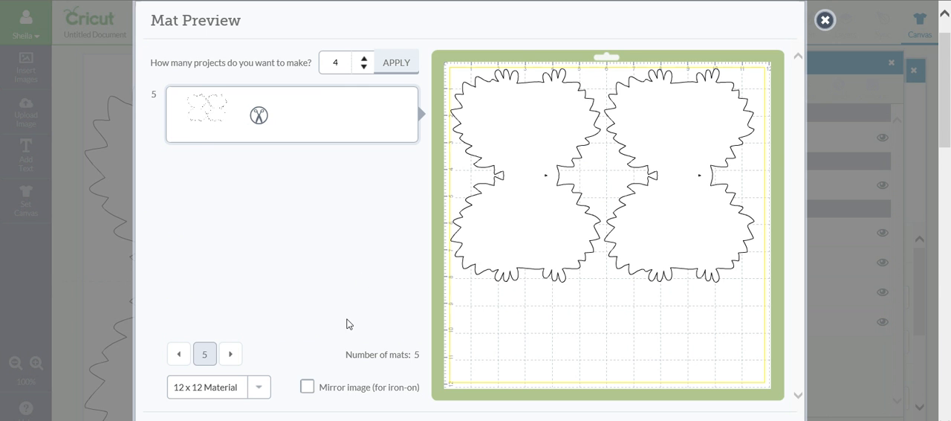
click(179, 355)
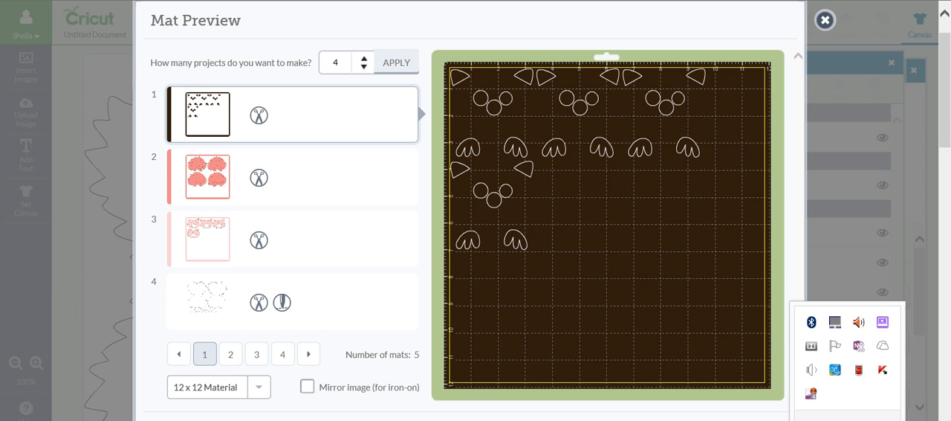
right_click(810, 394)
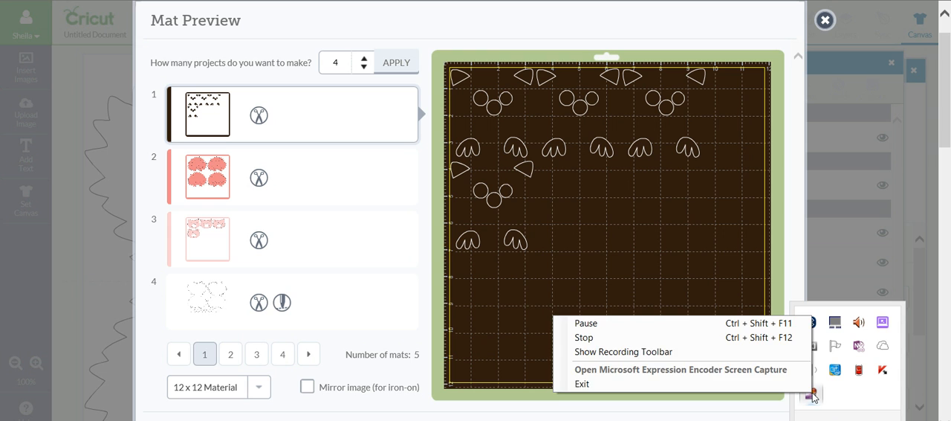